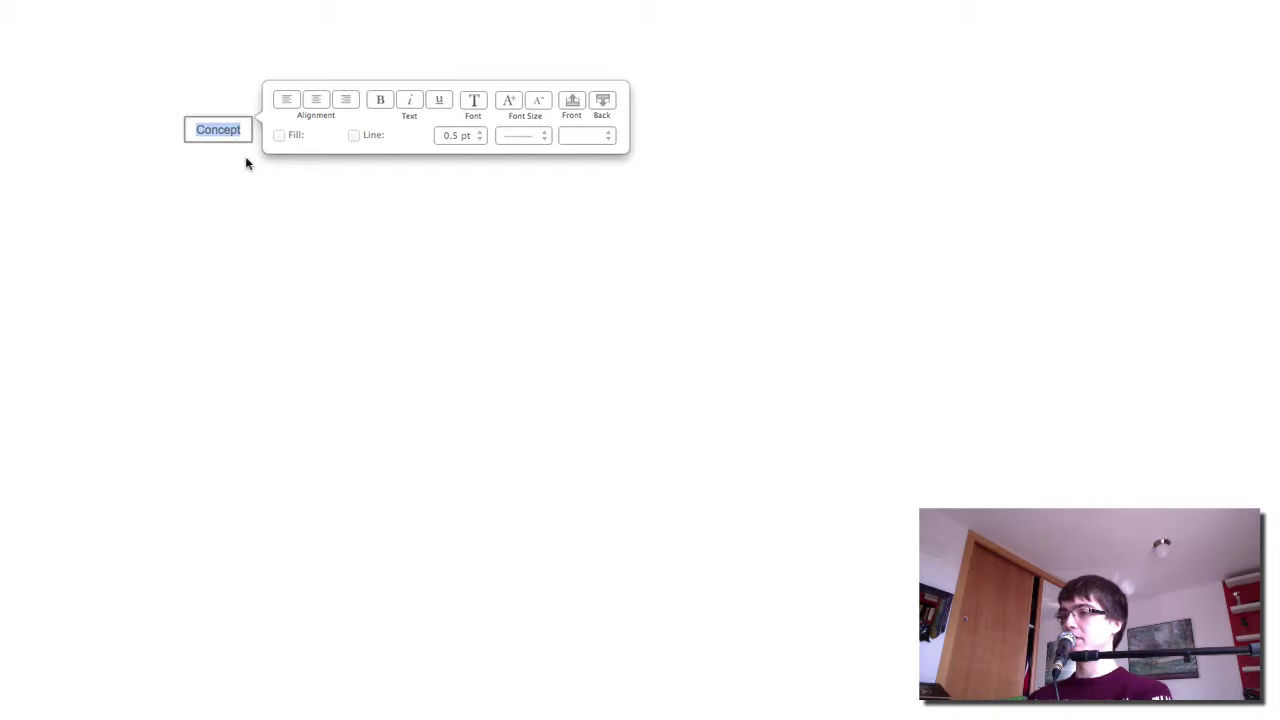
Label the first box '5 1 7 10' and add a widened 'Start at index 0' box at the top centre
left_click(222, 131)
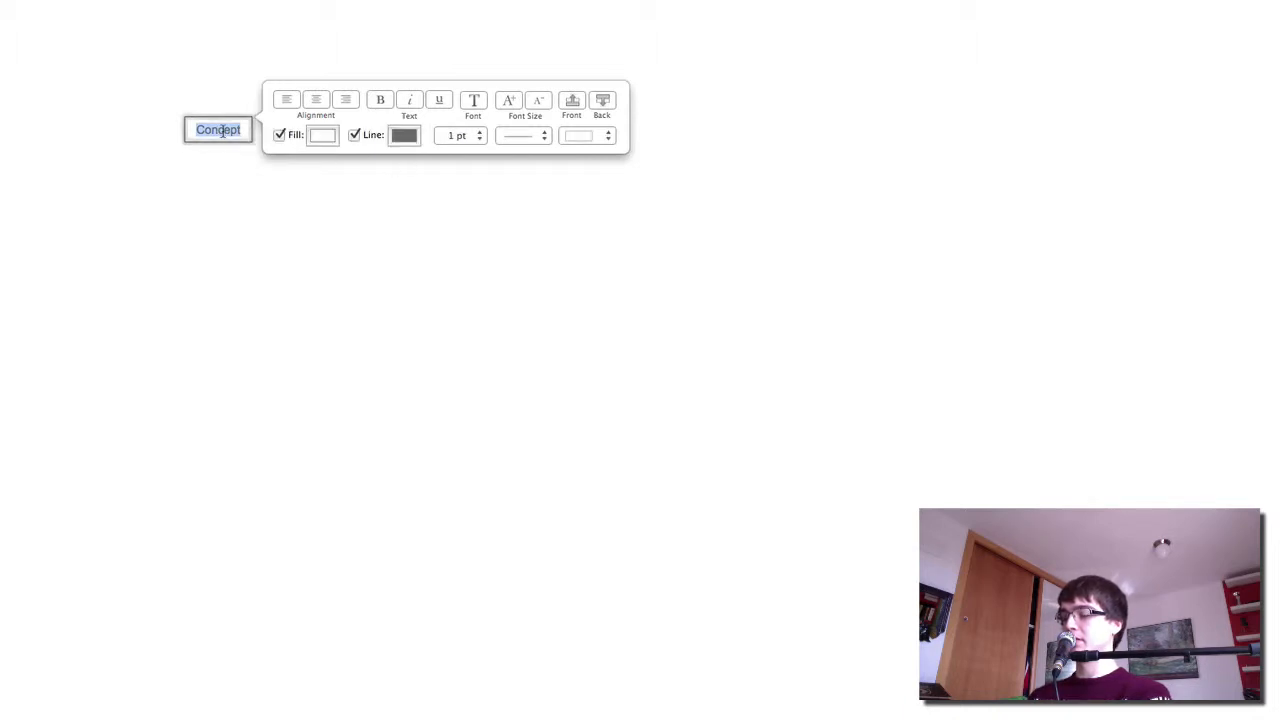
type("5 1 7 1")
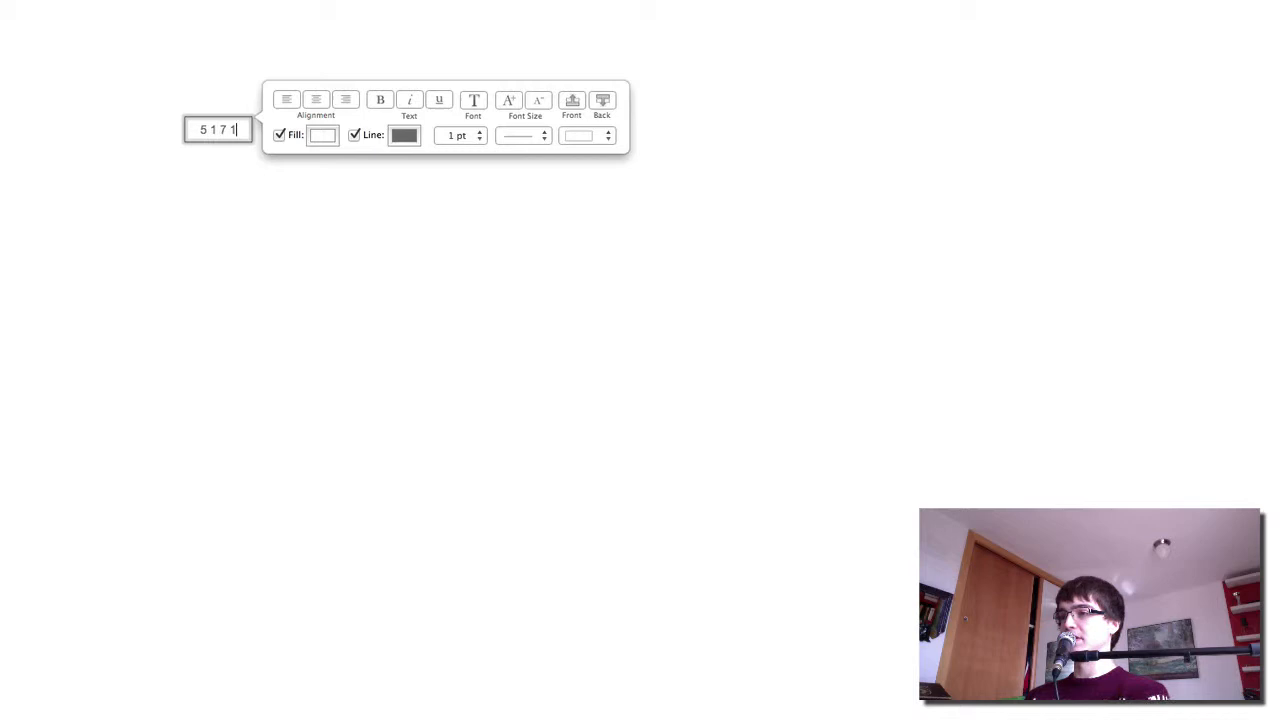
type("0")
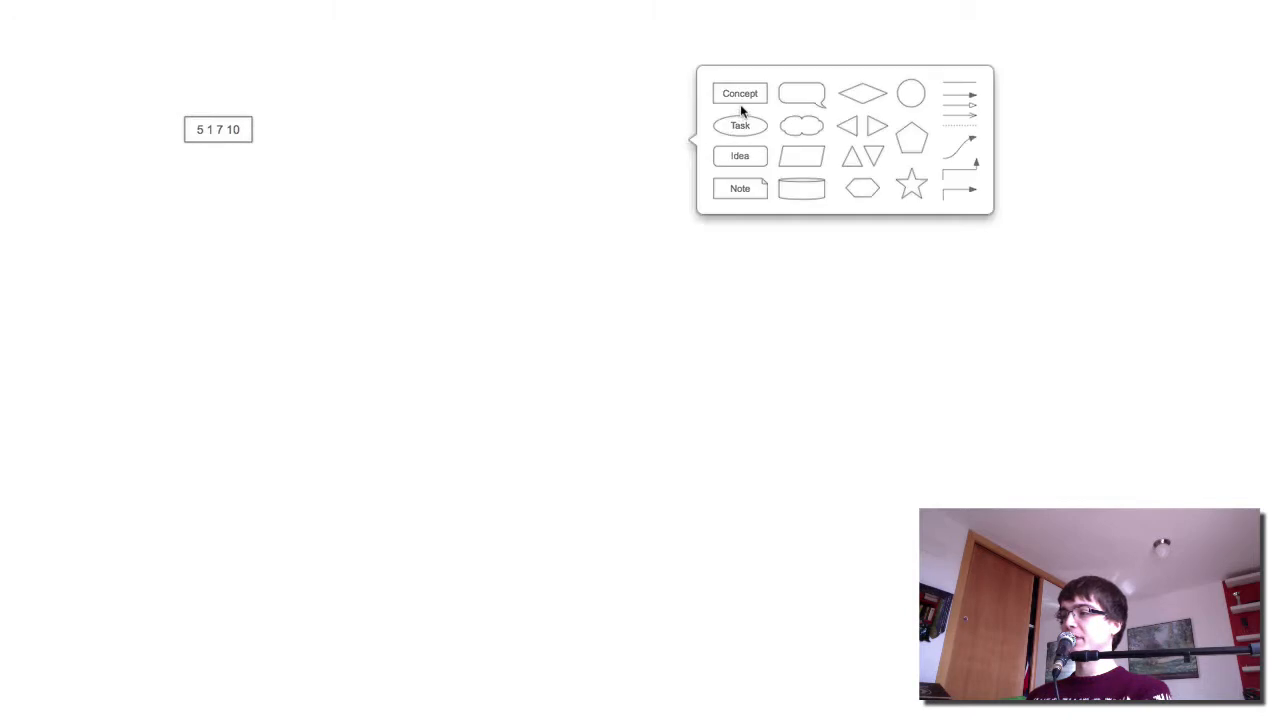
left_click_drag(737, 109, 545, 114)
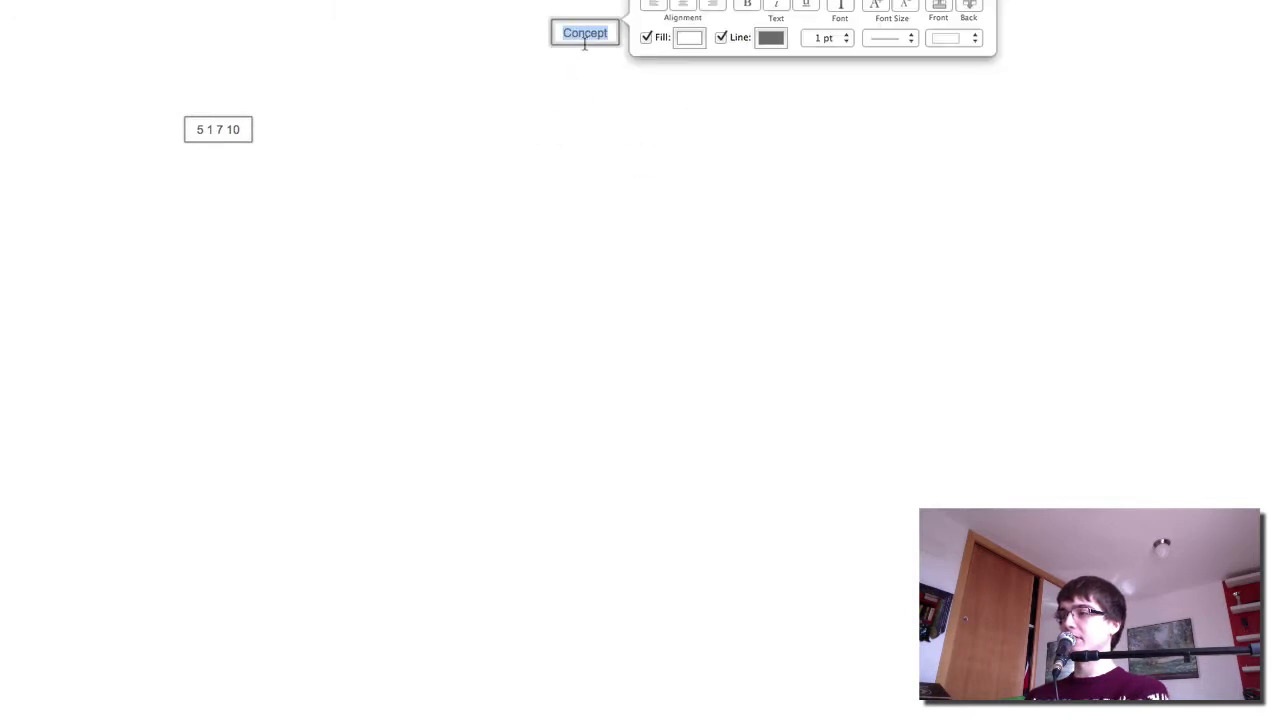
type("Start")
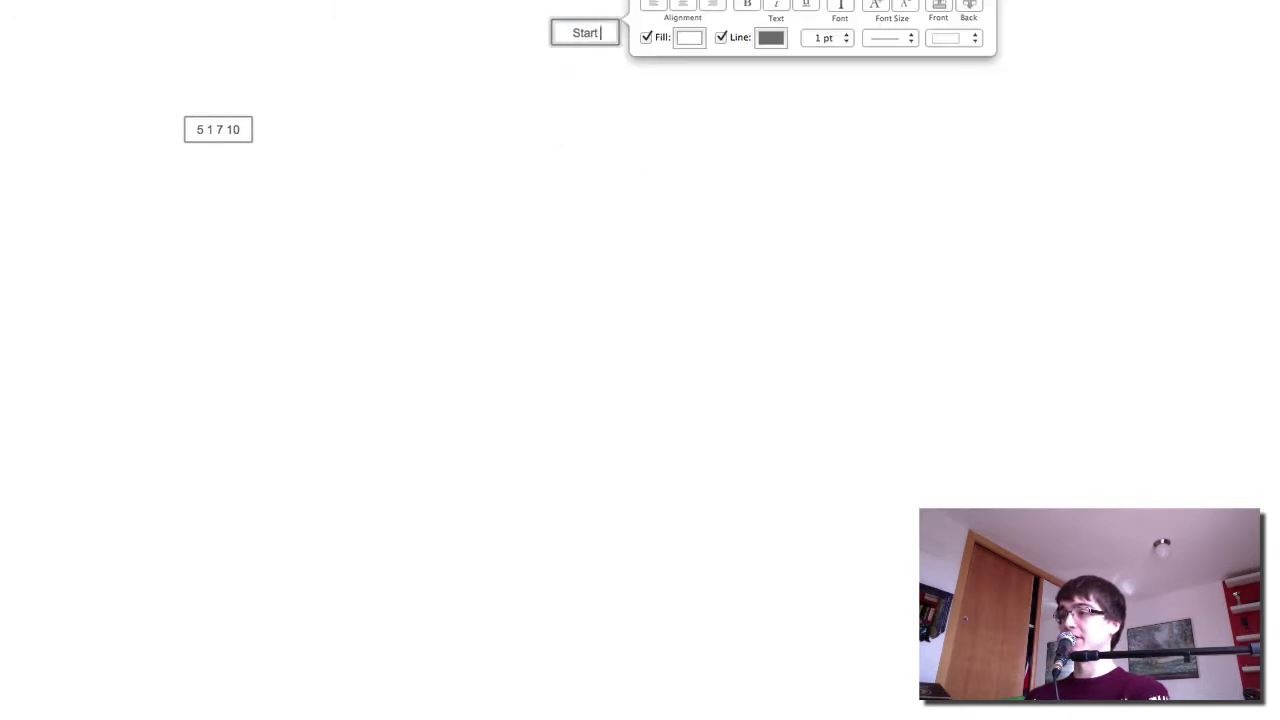
type(" at index 0")
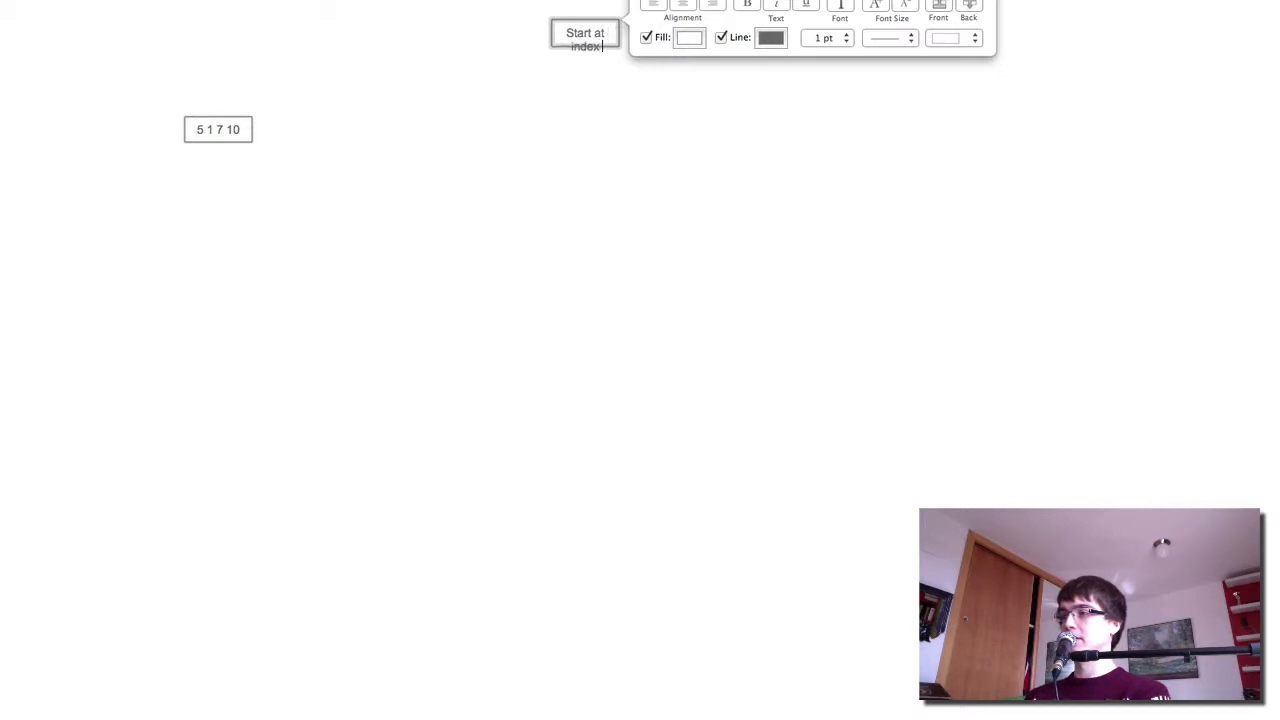
left_click(680, 130)
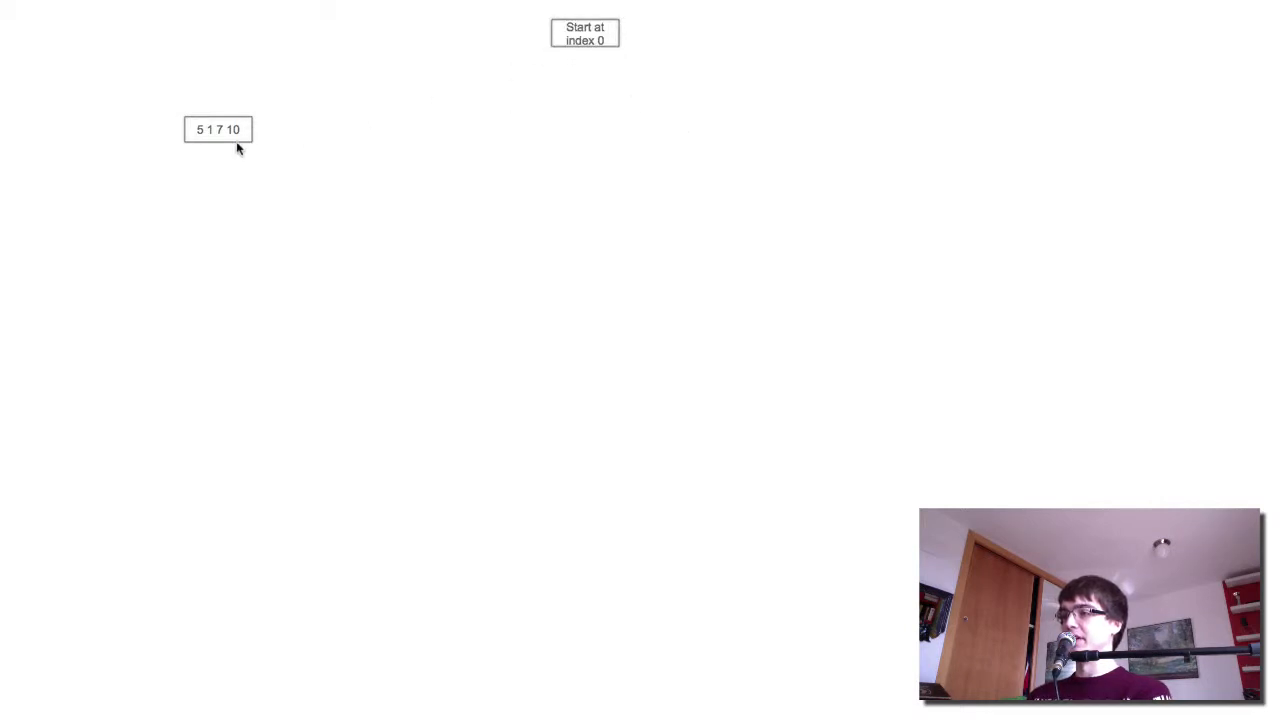
left_click(193, 135)
left_click(597, 44)
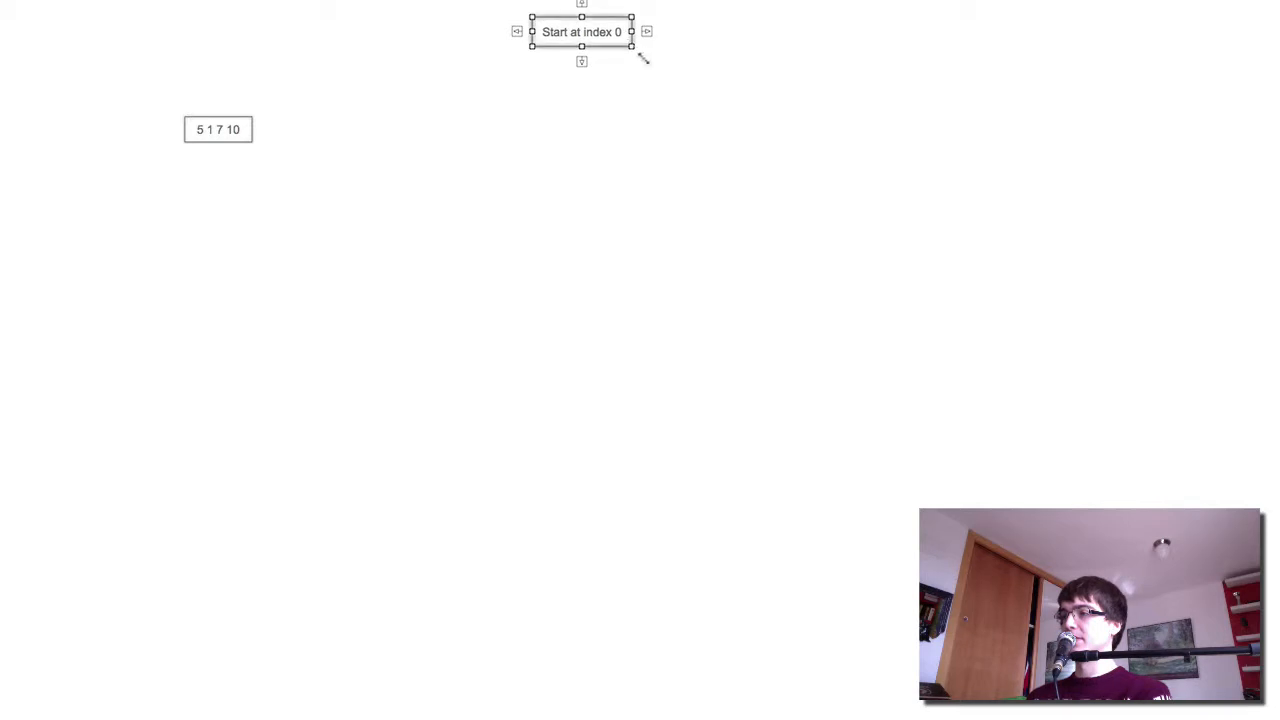
left_click(460, 105)
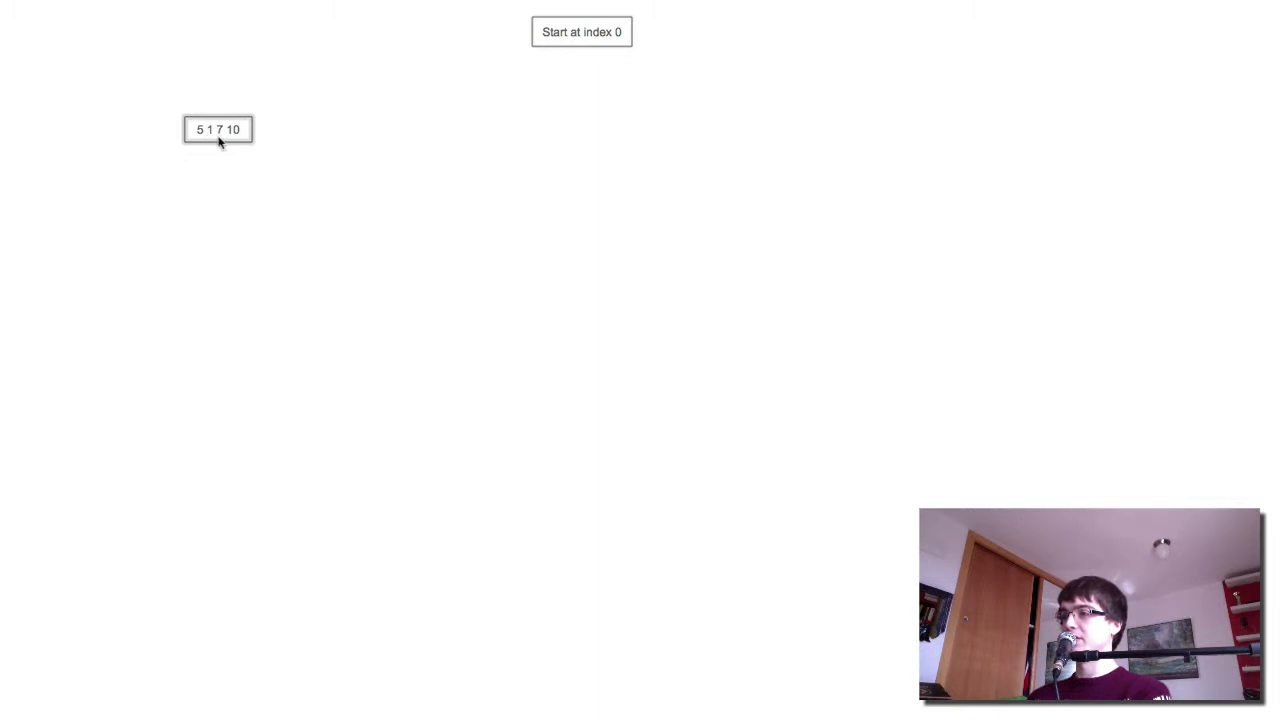
Add a decision diamond asking whether the next number is smaller than the current one
double_click(607, 133)
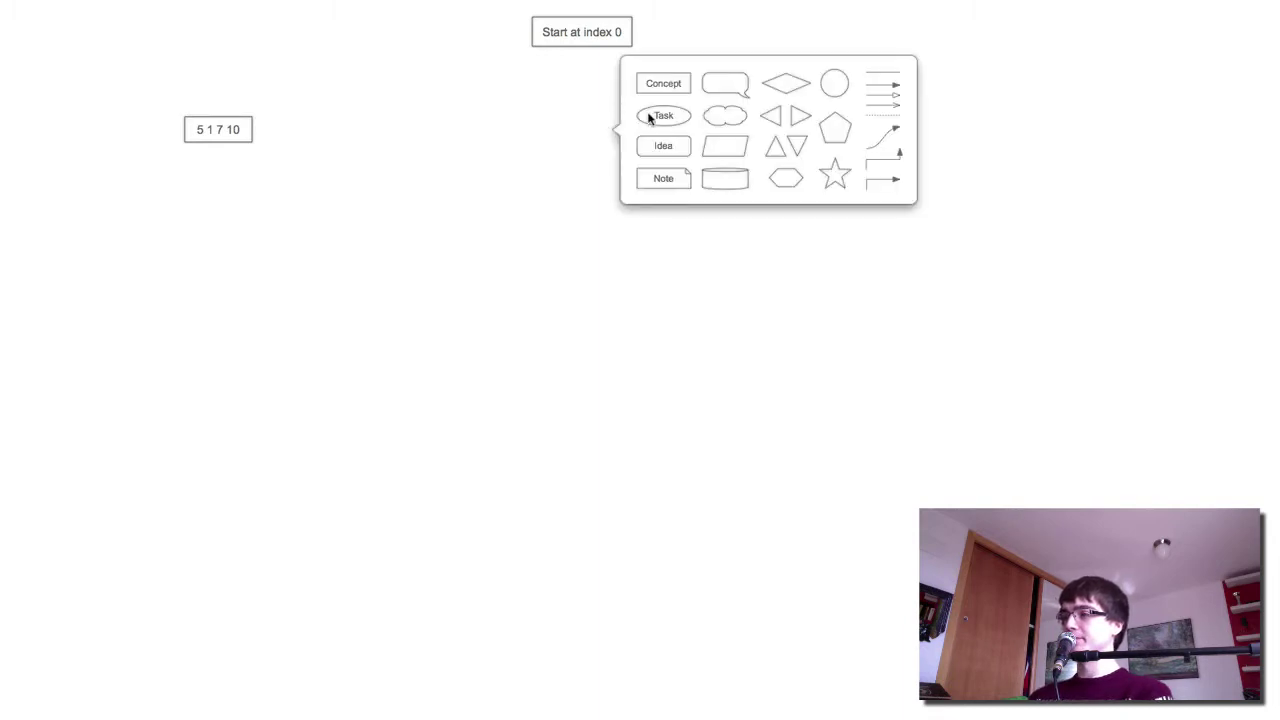
left_click(780, 92)
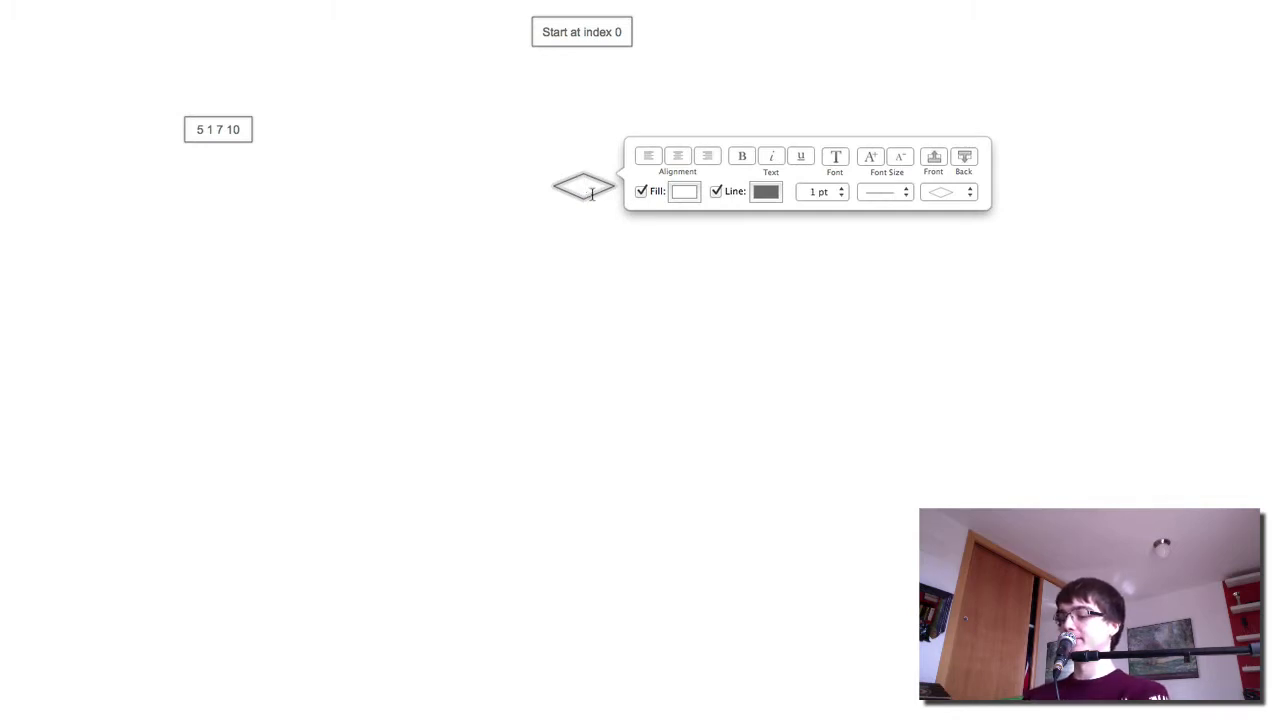
type("Is the next num")
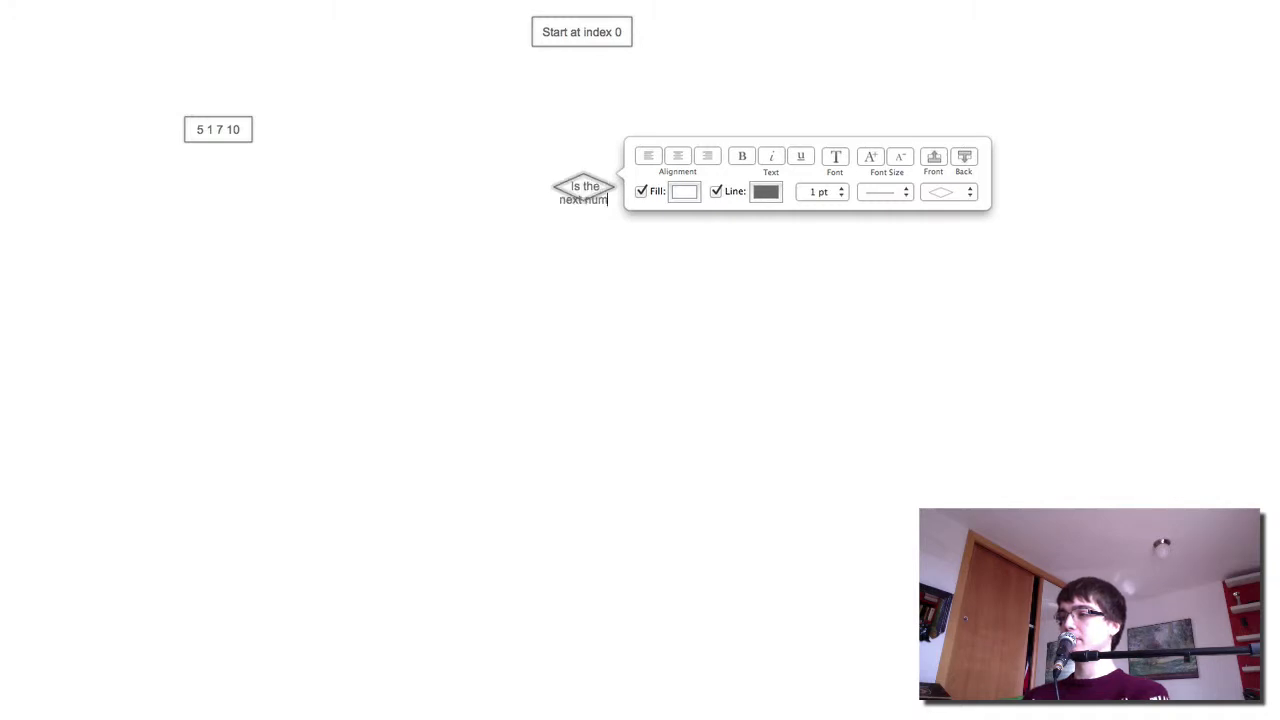
type("ber in the list")
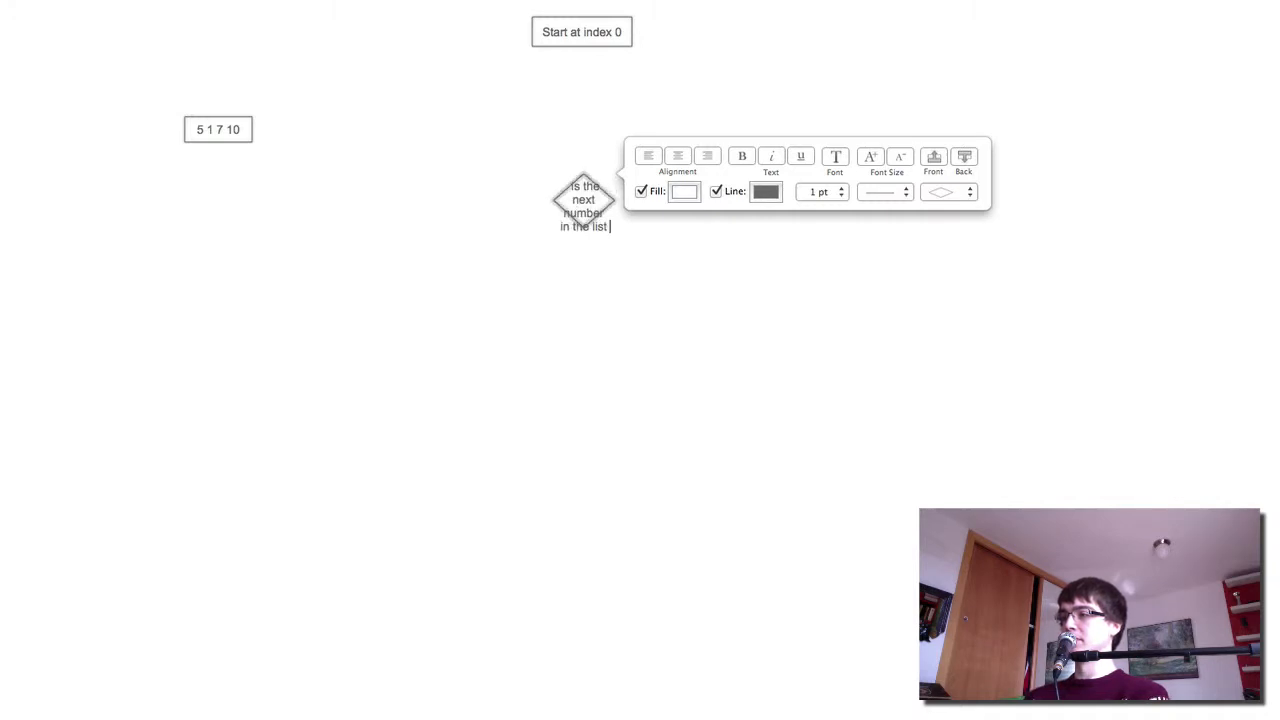
type(" smaller than the current")
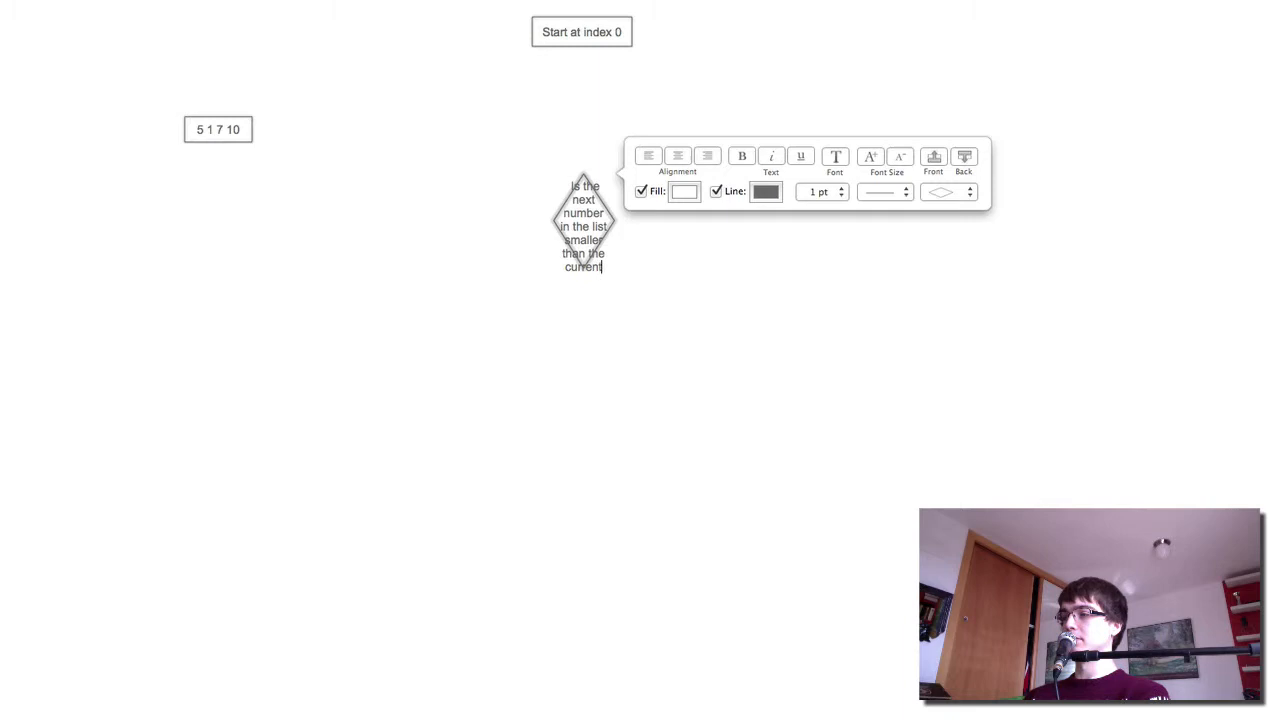
type(" number?")
key("Escape")
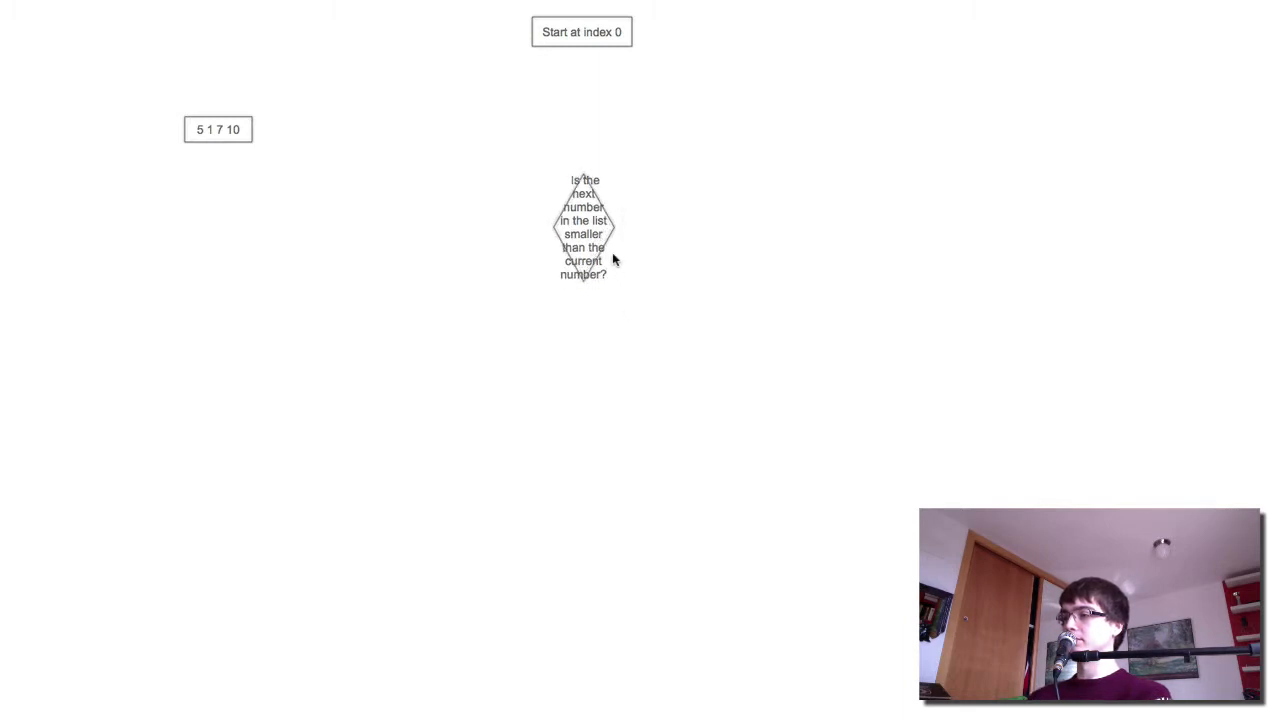
left_click(585, 235)
Enlarge the diamond, place it under 'Start at index 0' and link the two
left_click_drag(612, 227, 694, 227)
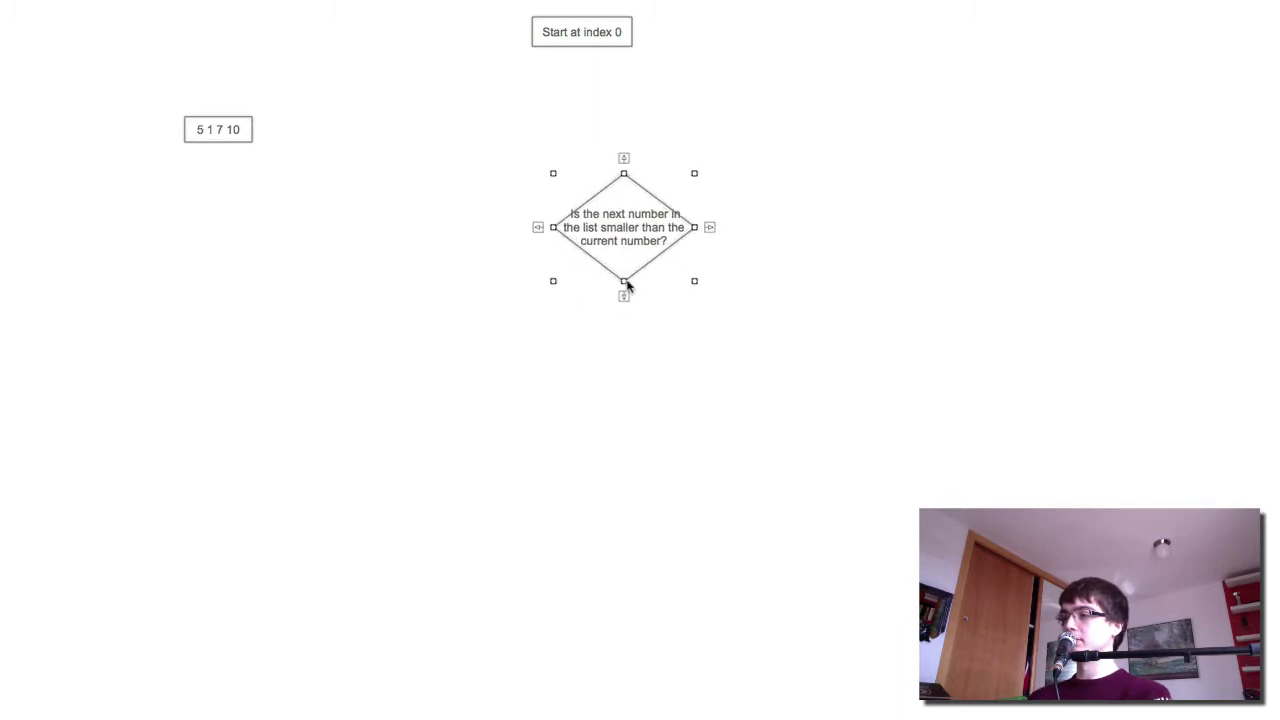
left_click_drag(623, 281, 623, 320)
left_click_drag(625, 215, 581, 150)
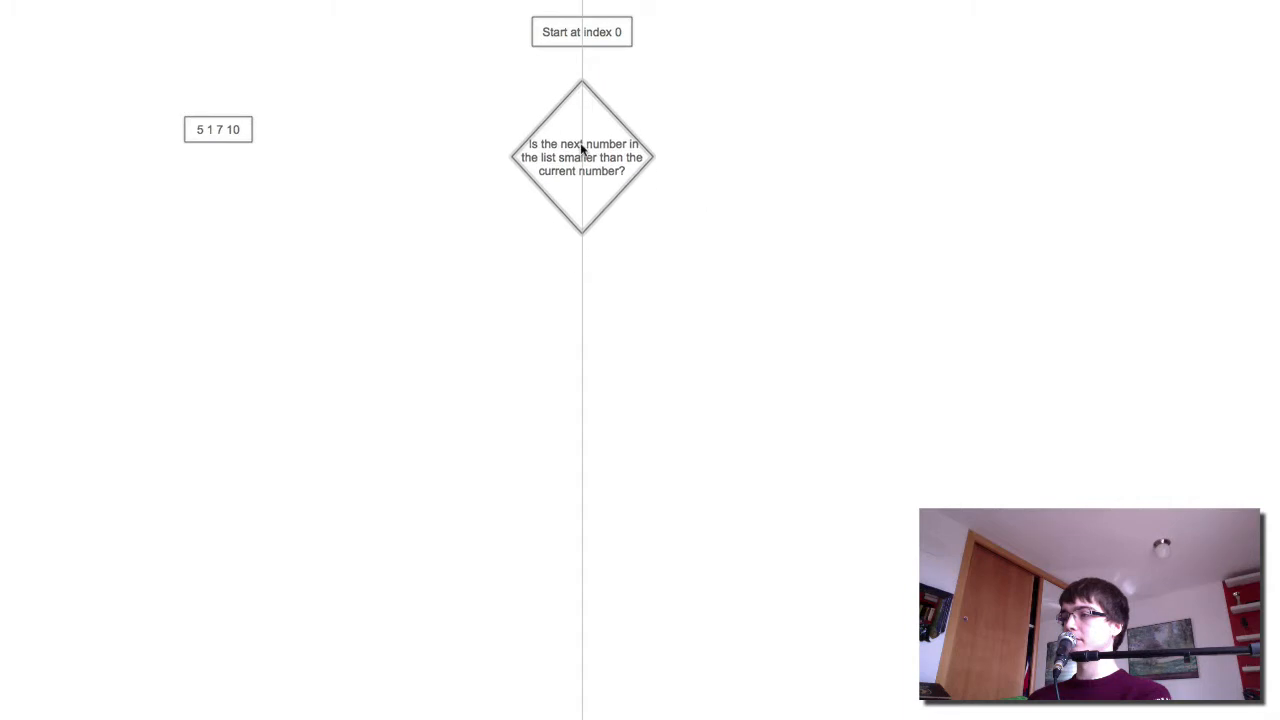
left_click_drag(582, 50, 577, 125)
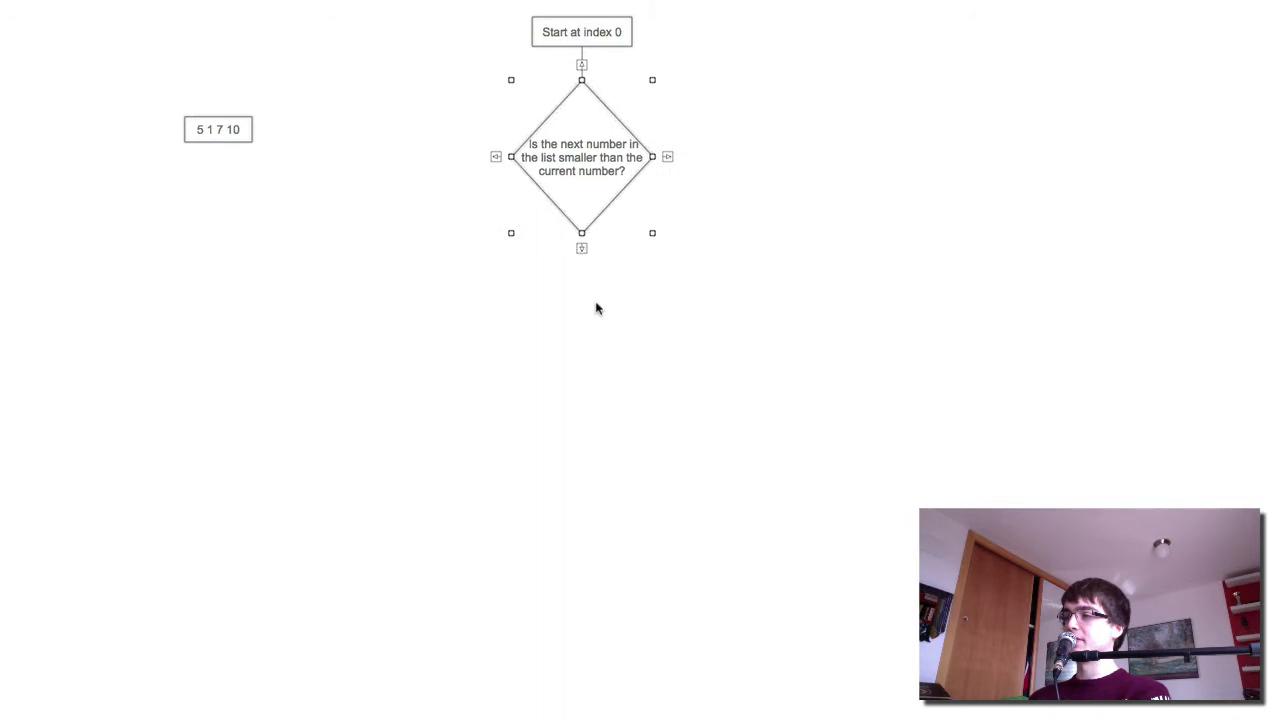
Add a 'Swap the two numbers around' box, connect it from the diamond's bottom and centre it
double_click(650, 345)
left_click(706, 298)
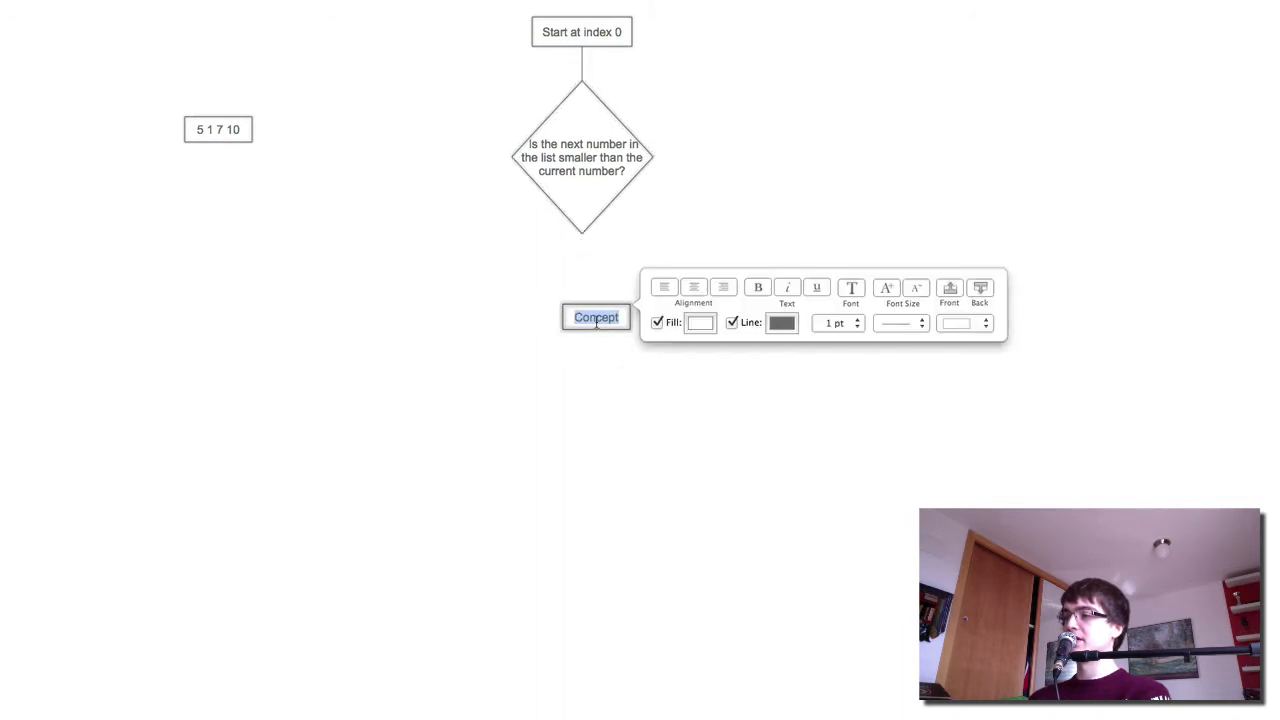
type("Swap t")
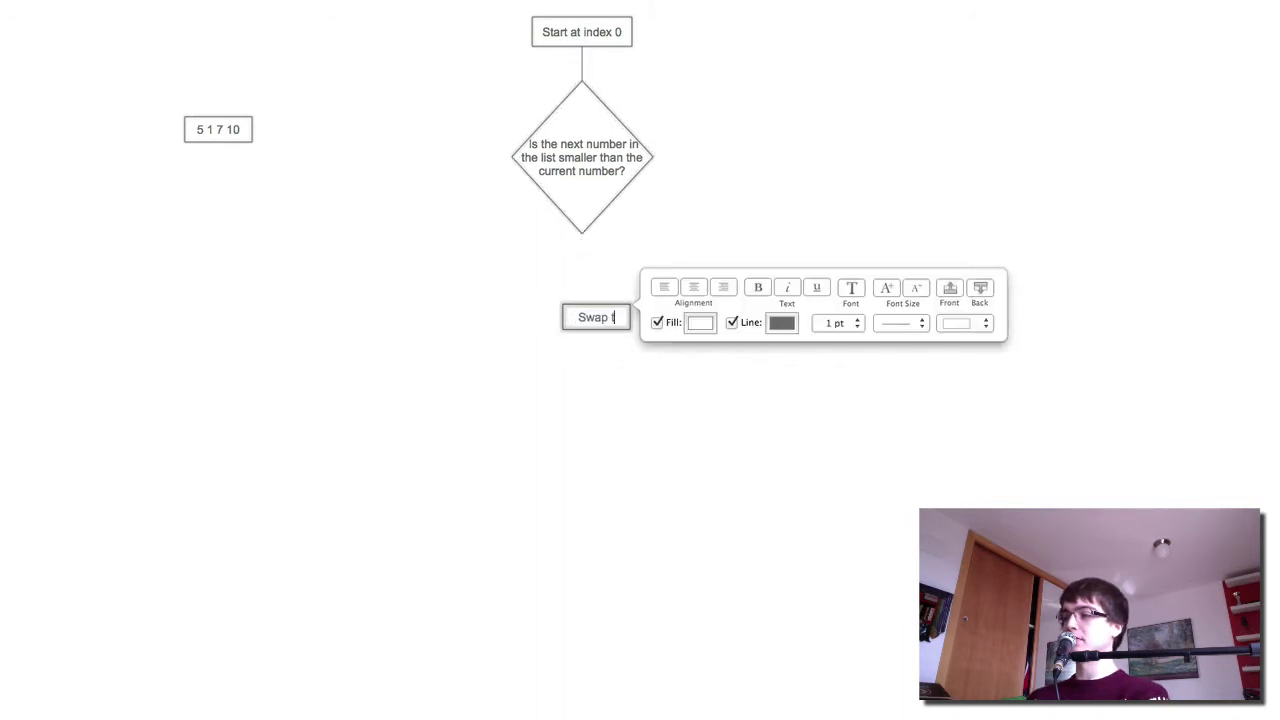
type("he two numbers around")
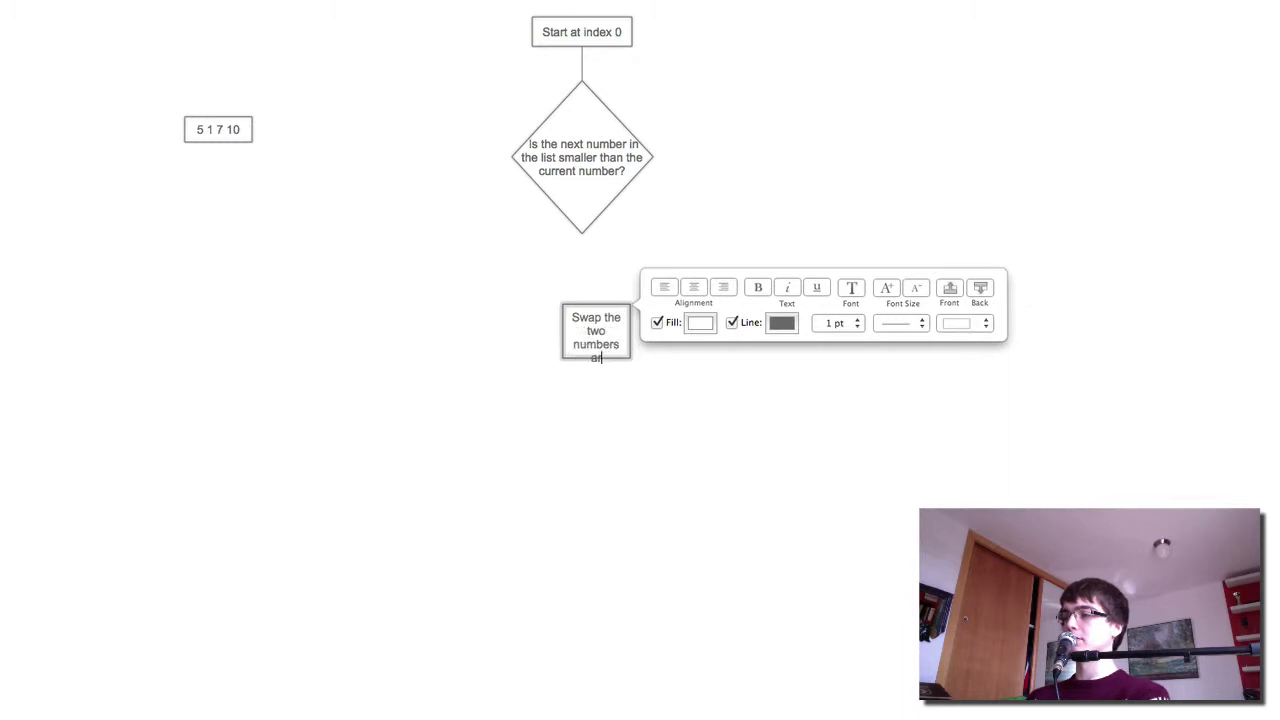
left_click(600, 200)
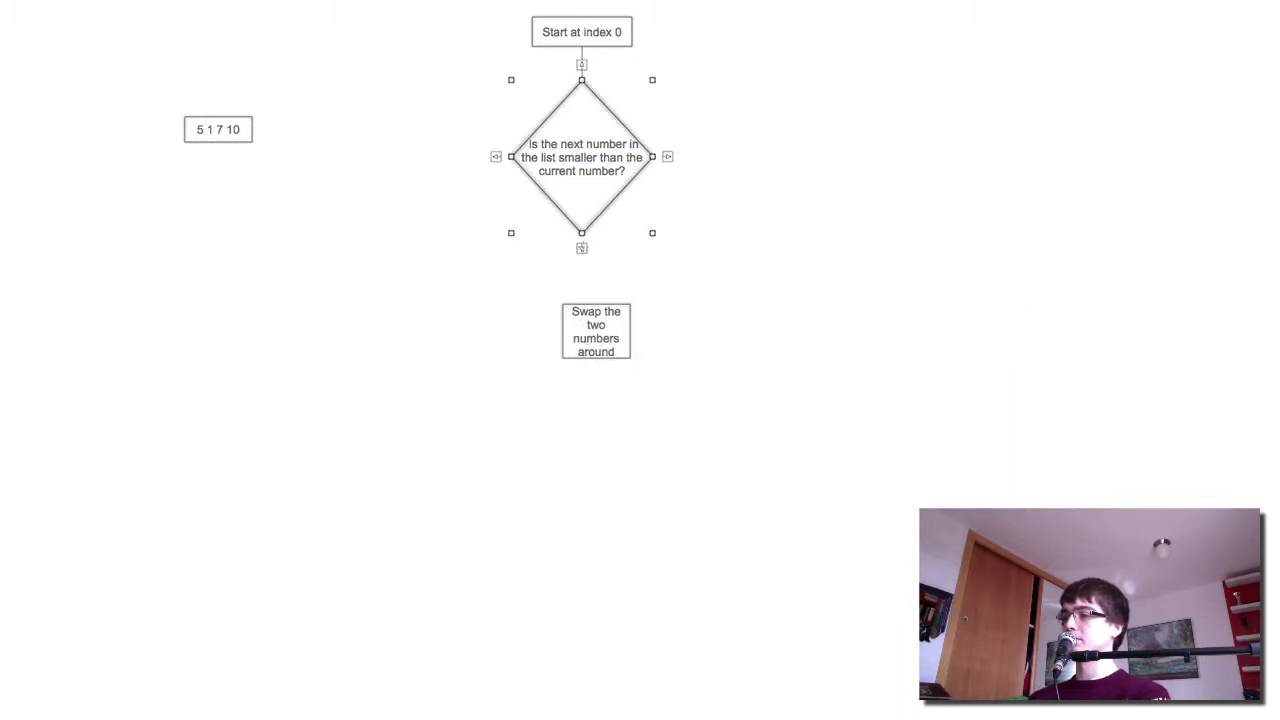
mouse_move(583, 240)
left_mouse_down()
mouse_move(596, 312)
mouse_move(592, 298)
mouse_move(638, 298)
mouse_move(636, 312)
mouse_move(582, 293)
left_mouse_up()
left_click(650, 406)
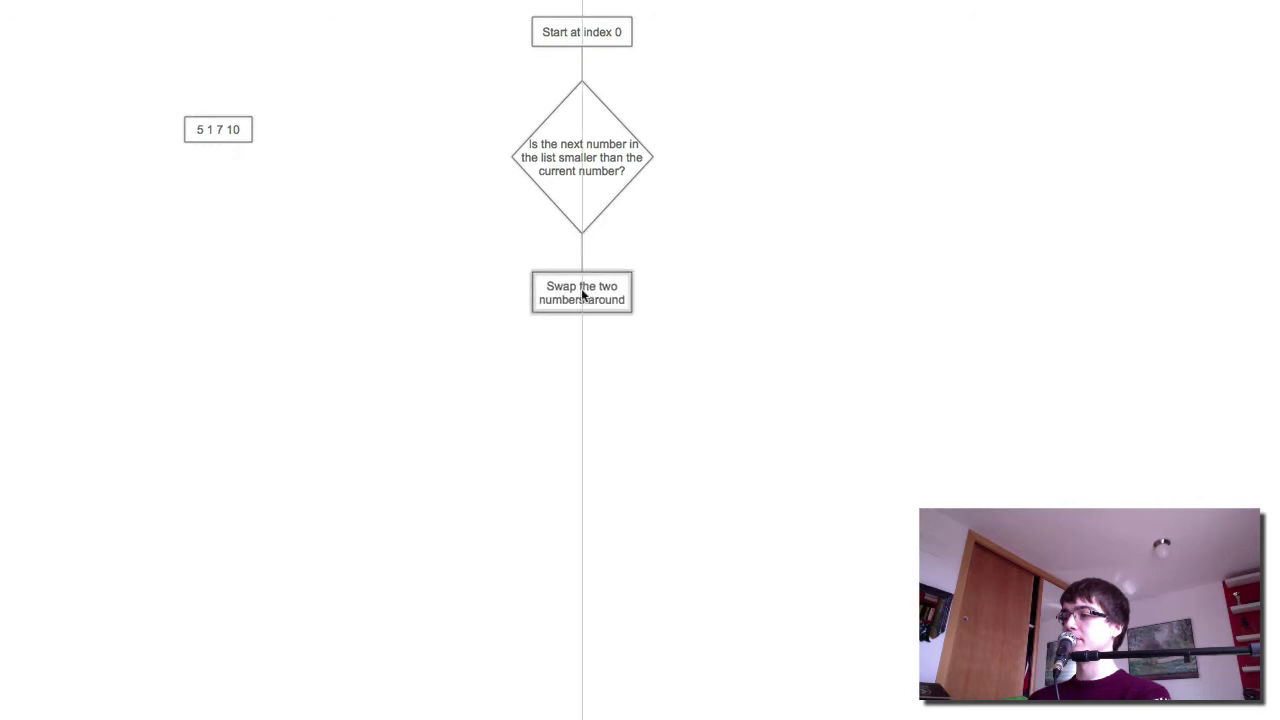
left_click(720, 250)
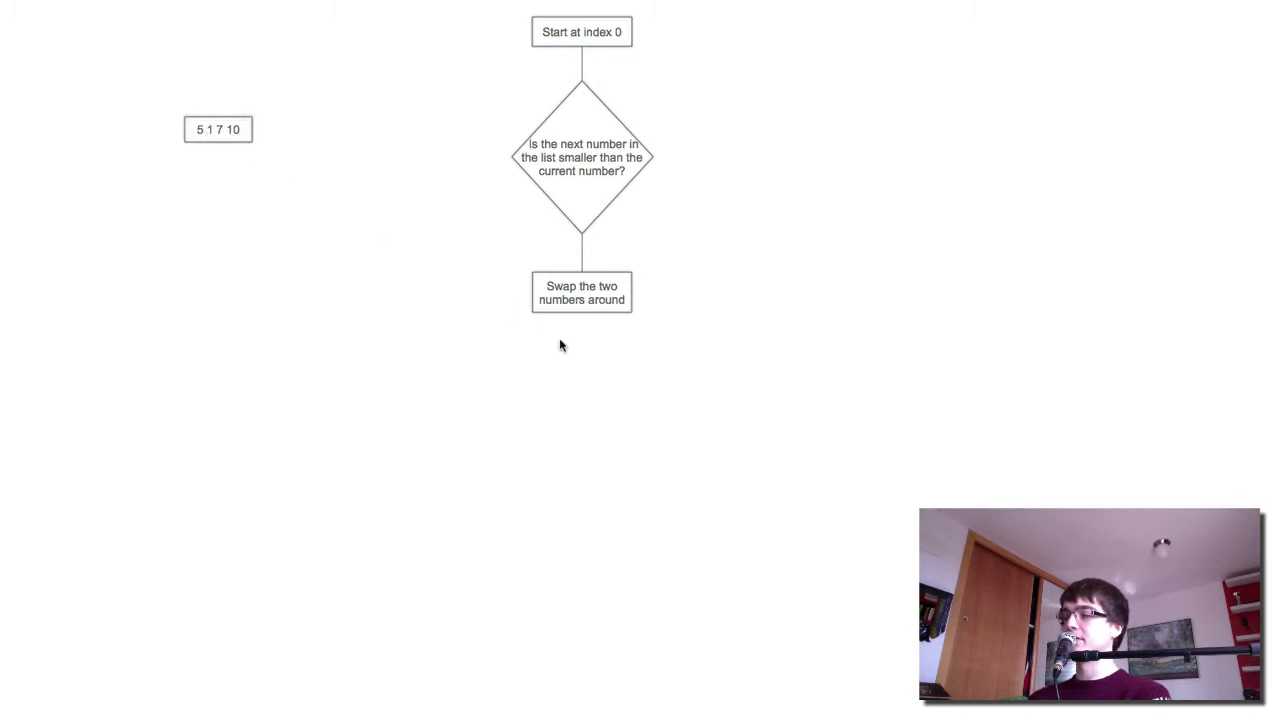
Add an enlarged 'Are we at the end of the list?' diamond lower on the page
double_click(738, 440)
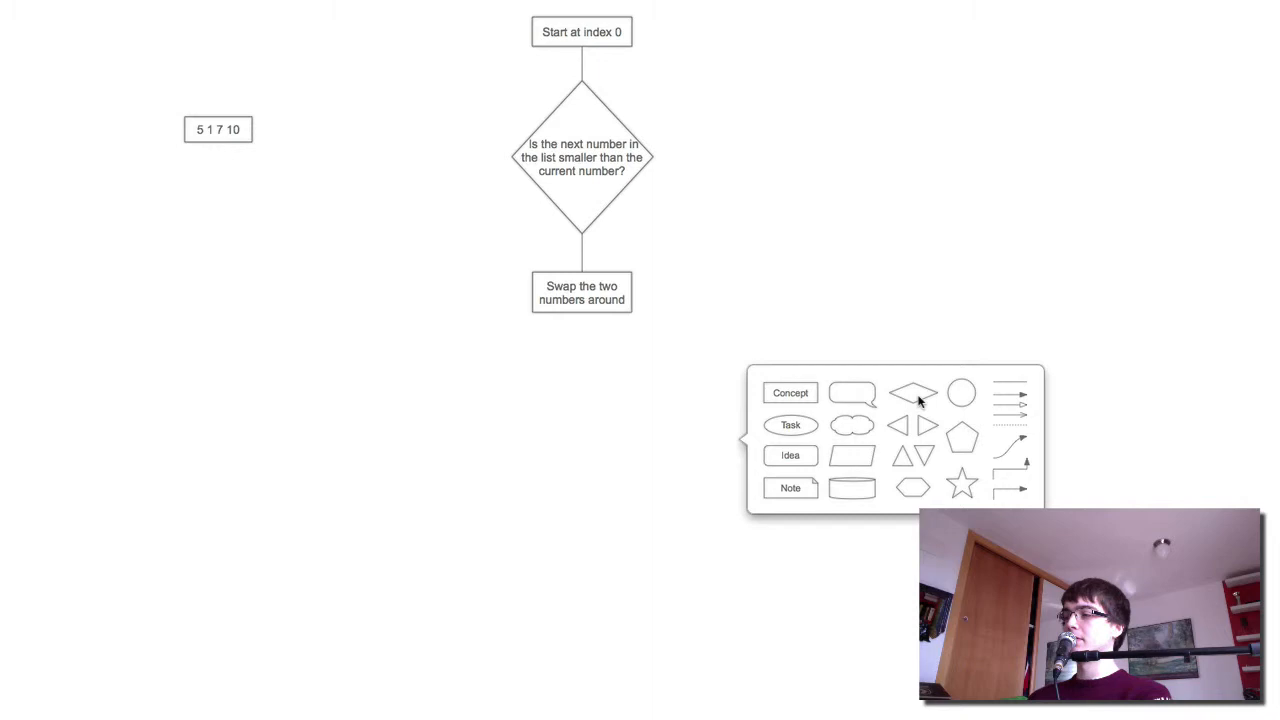
left_click_drag(914, 392, 580, 453)
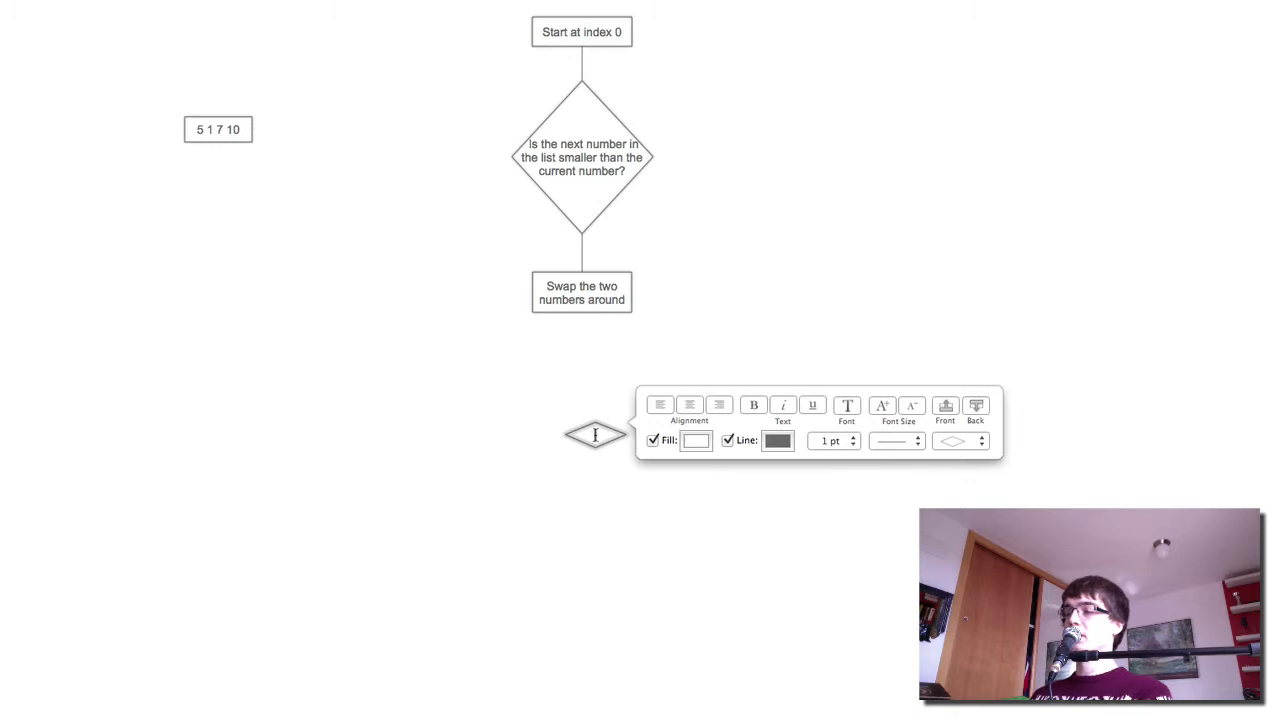
double_click(595, 435)
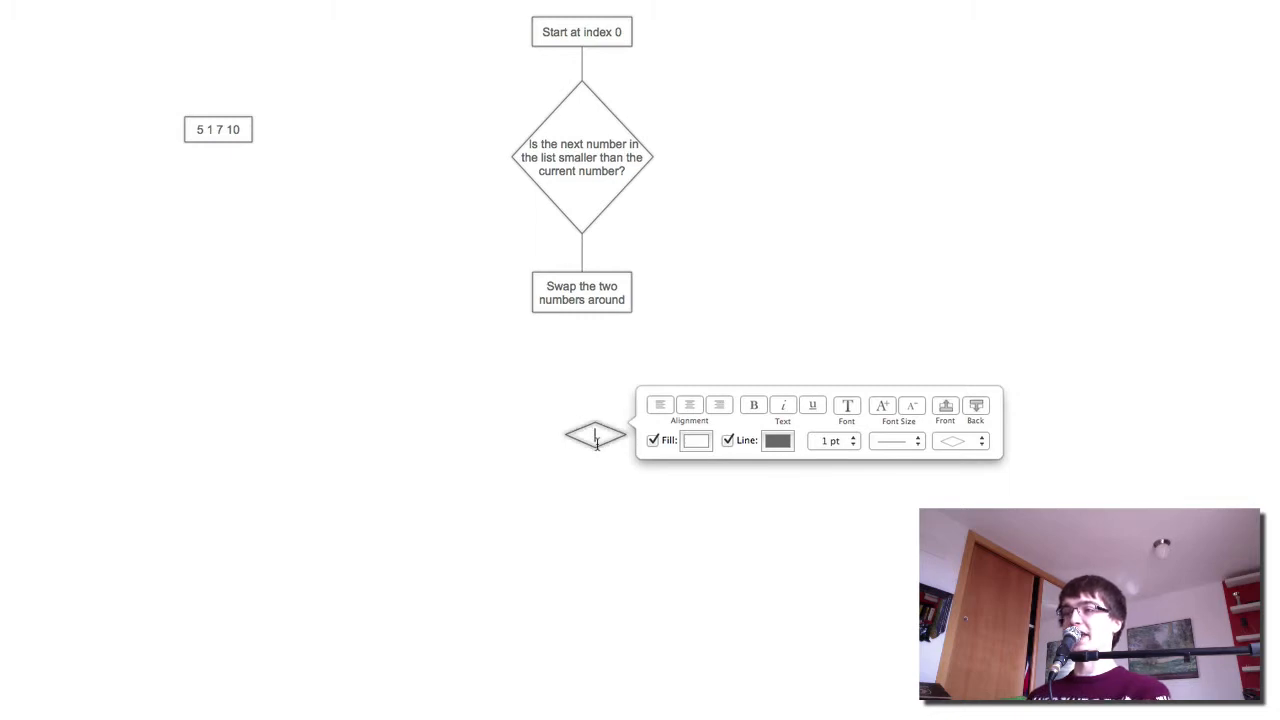
type("Are")
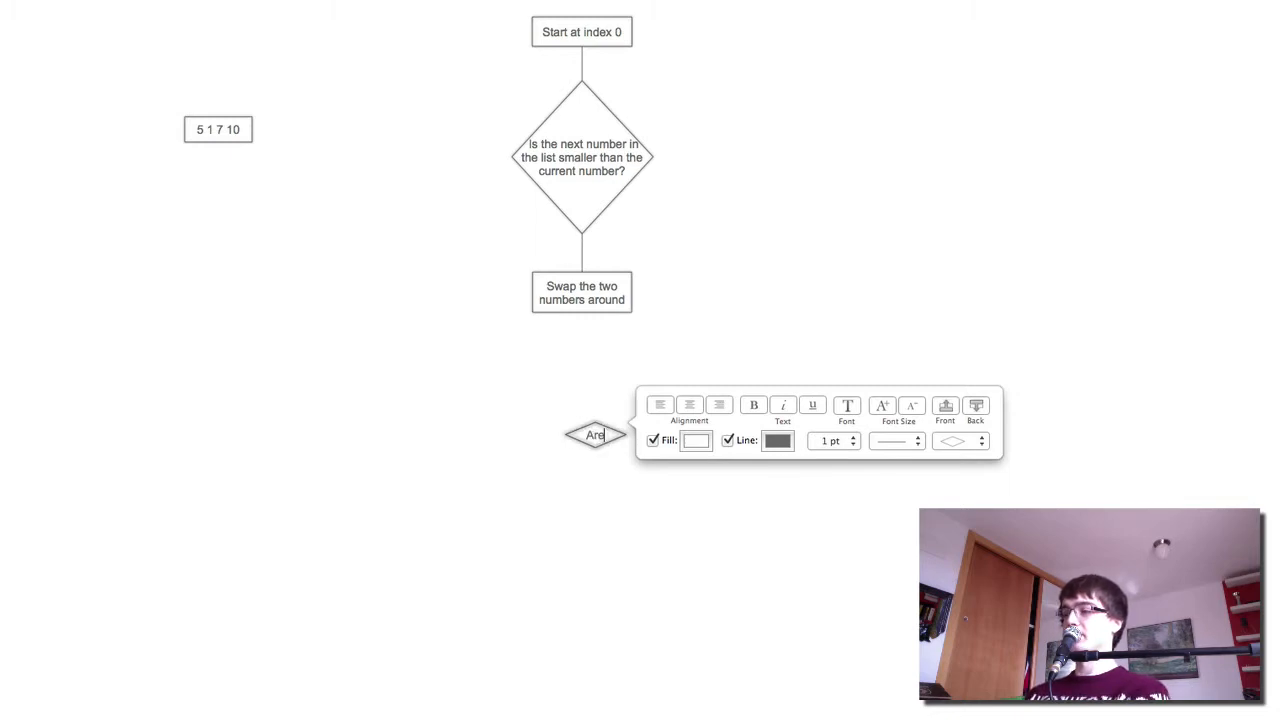
type(" we at the end of lthe list?")
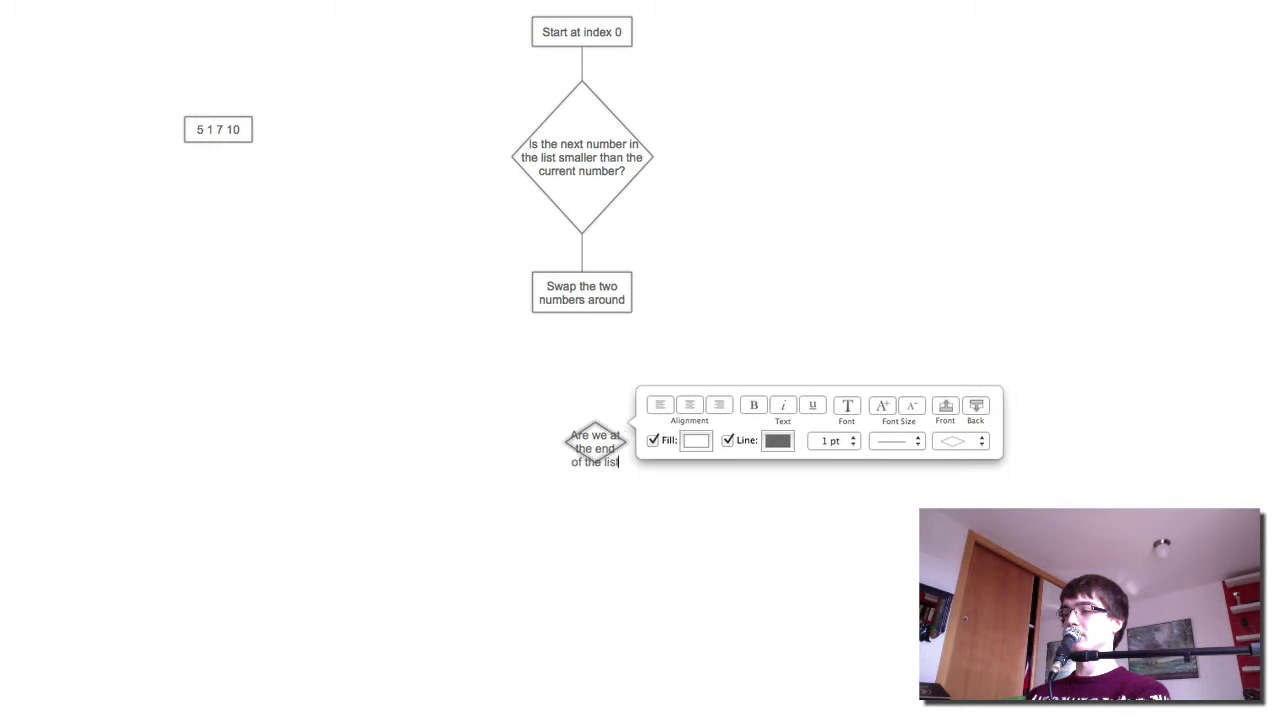
left_click(621, 475)
left_click_drag(626, 475, 678, 538)
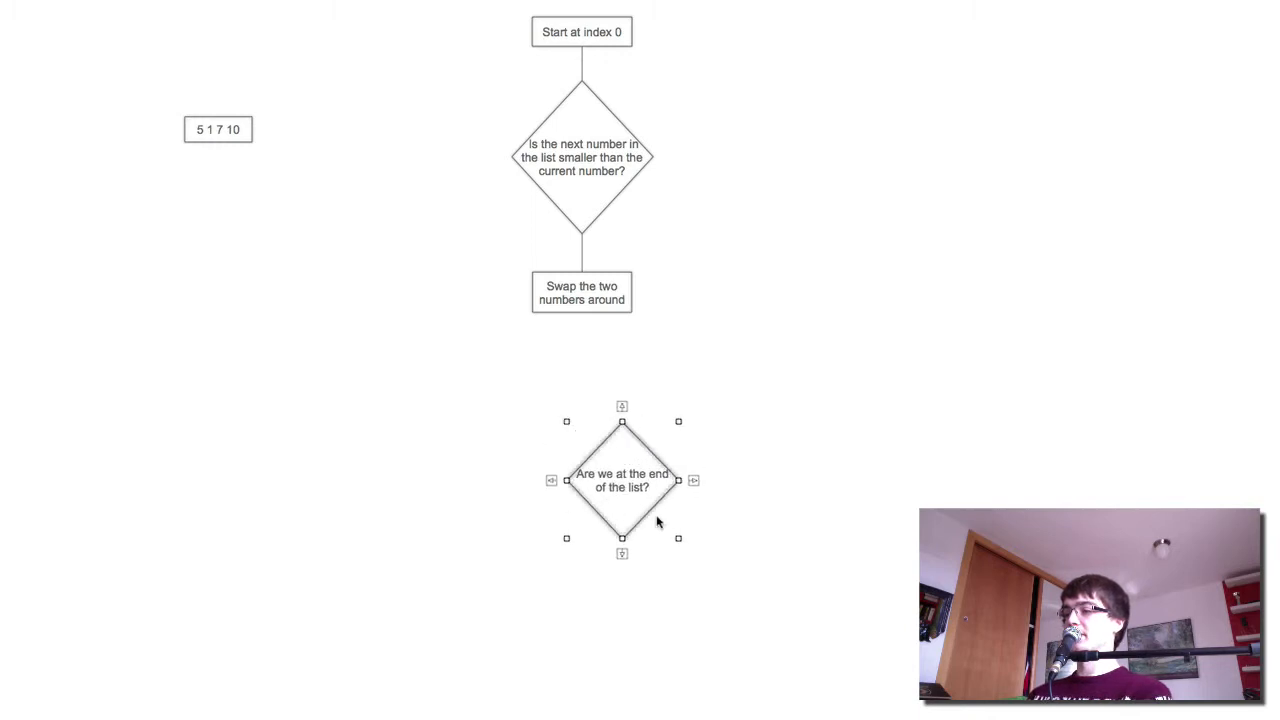
Align the end-of-list diamond under the column and connect the Swap box to it
left_click_drag(622, 480, 588, 432)
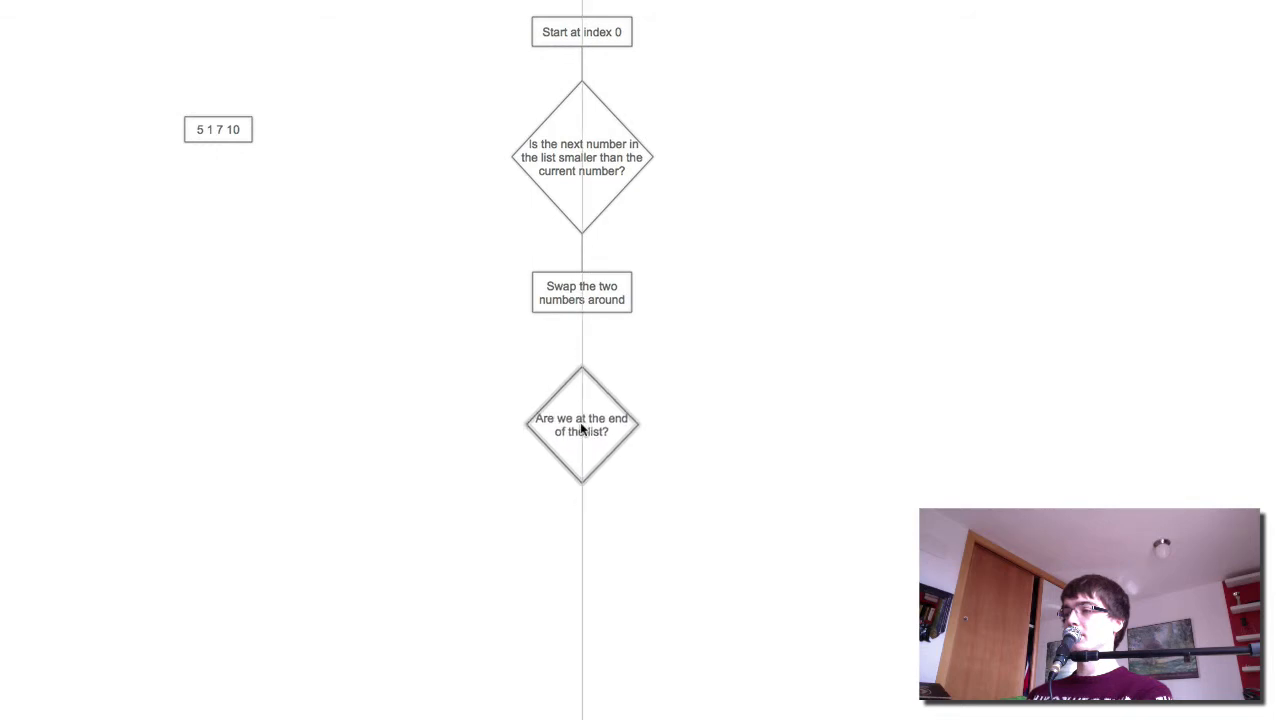
left_click(585, 300)
left_click_drag(582, 327, 582, 394)
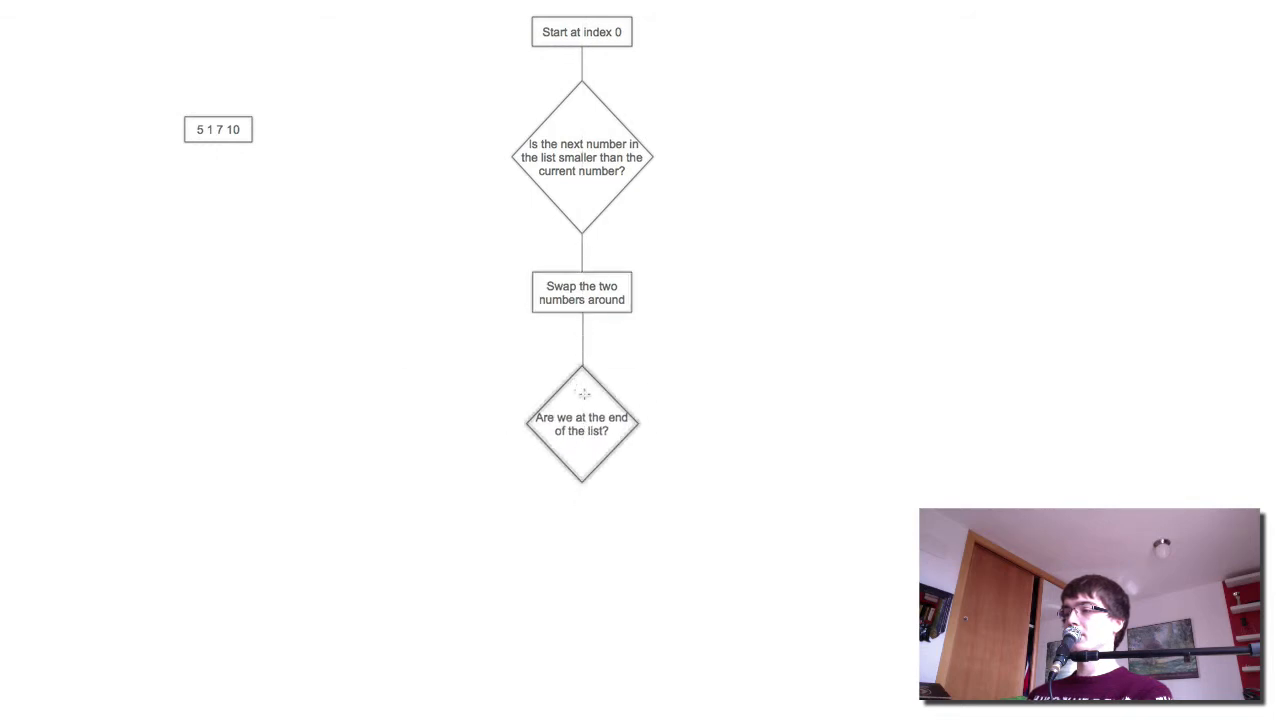
left_click(655, 500)
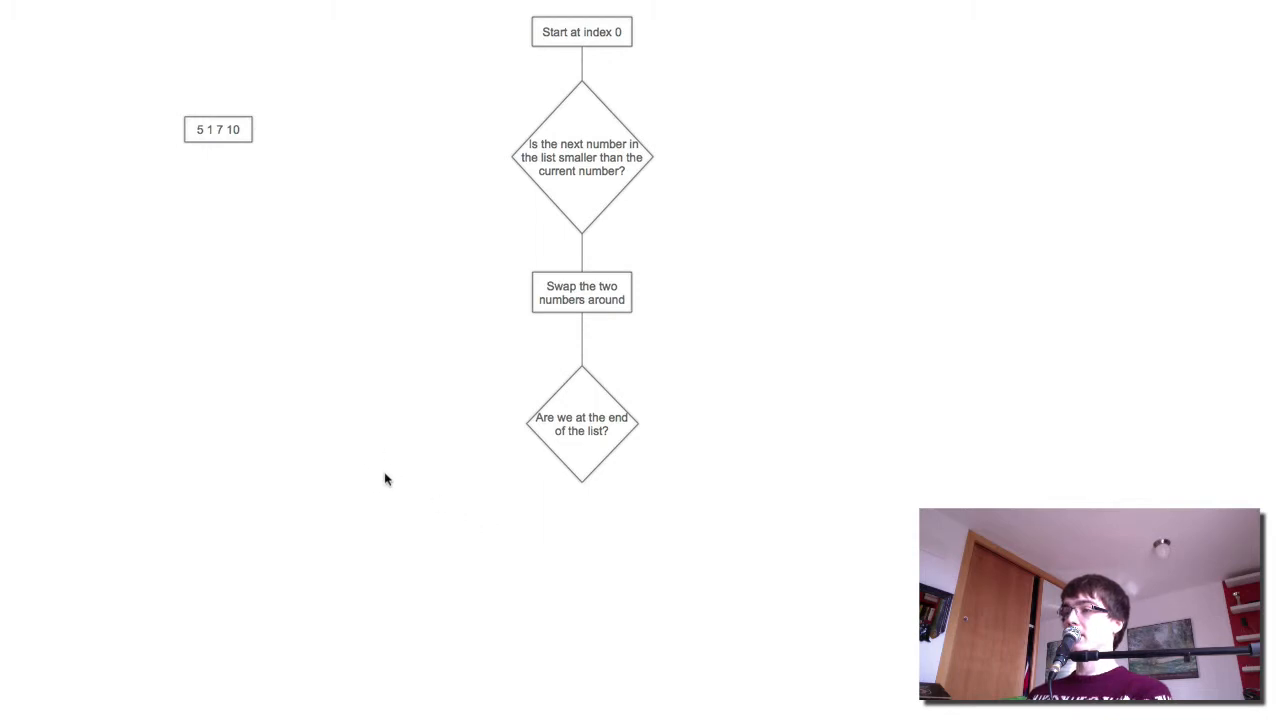
Add an 'Increment index by 1' box left of the end-of-list diamond and link them
double_click(482, 494)
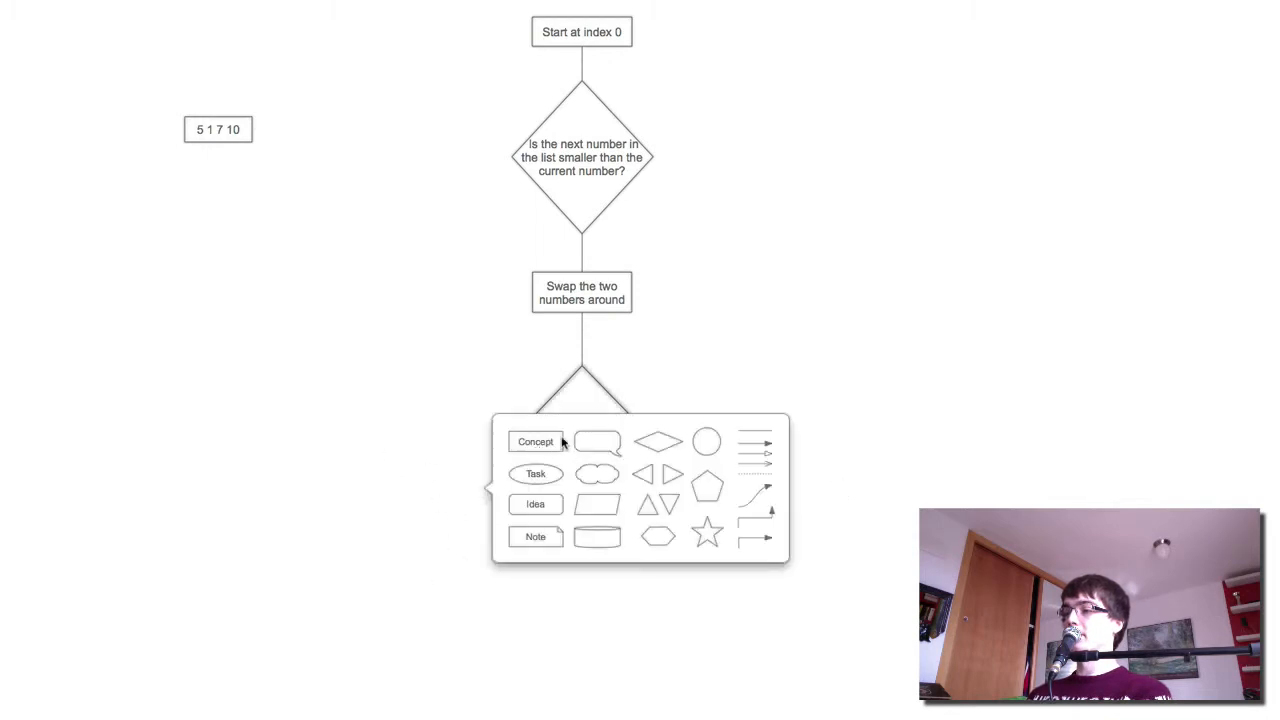
mouse_move(533, 451)
left_mouse_down()
mouse_move(422, 447)
mouse_move(412, 428)
left_mouse_up()
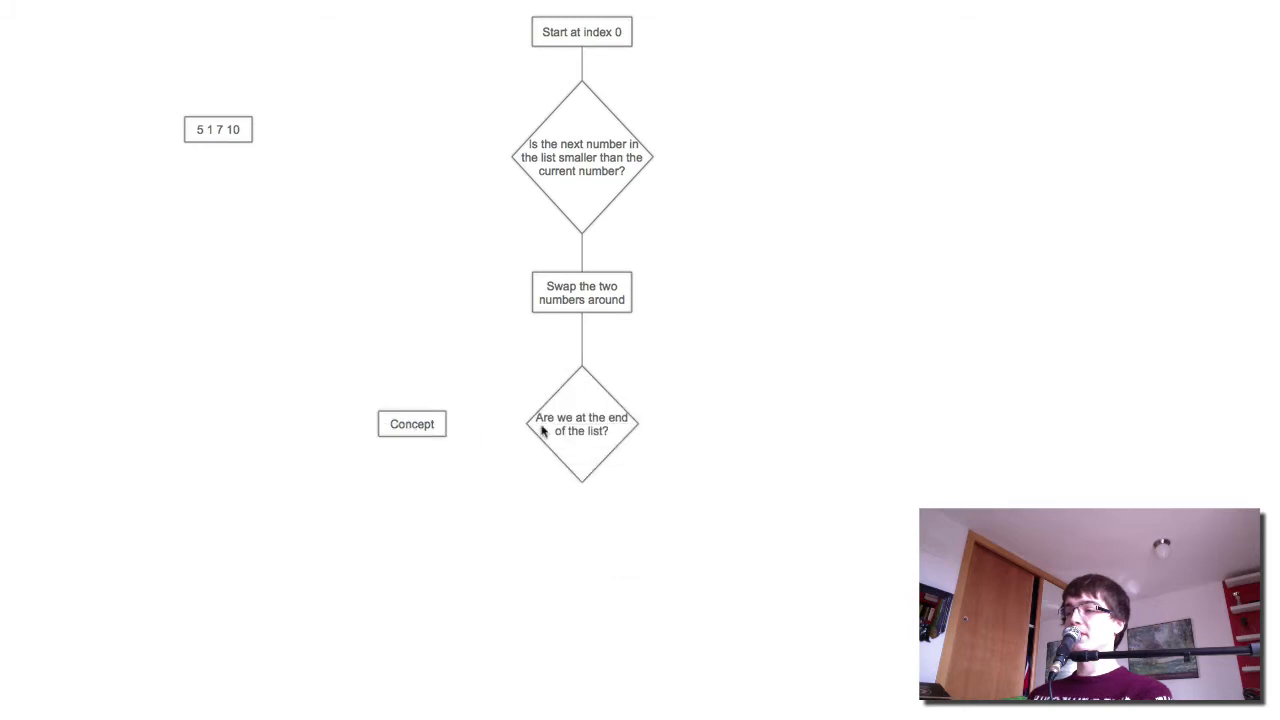
left_click(543, 430)
left_click_drag(508, 423, 412, 424)
left_click(412, 424)
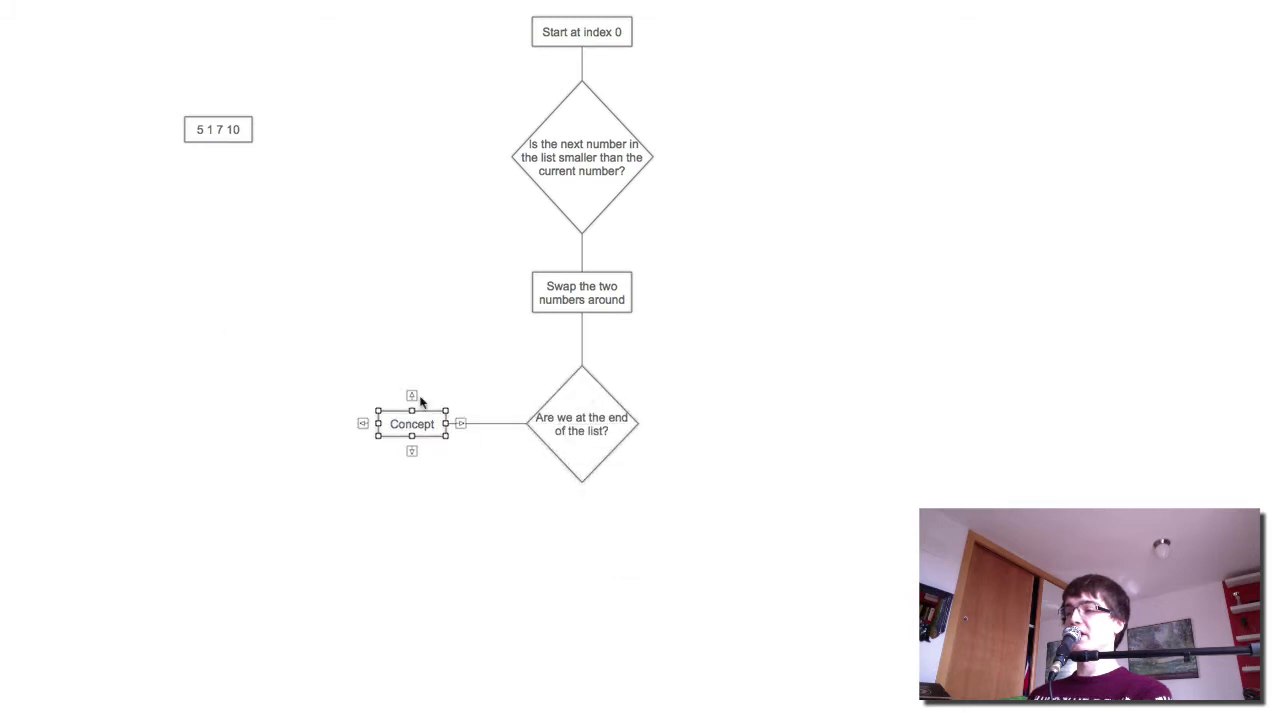
double_click(410, 424)
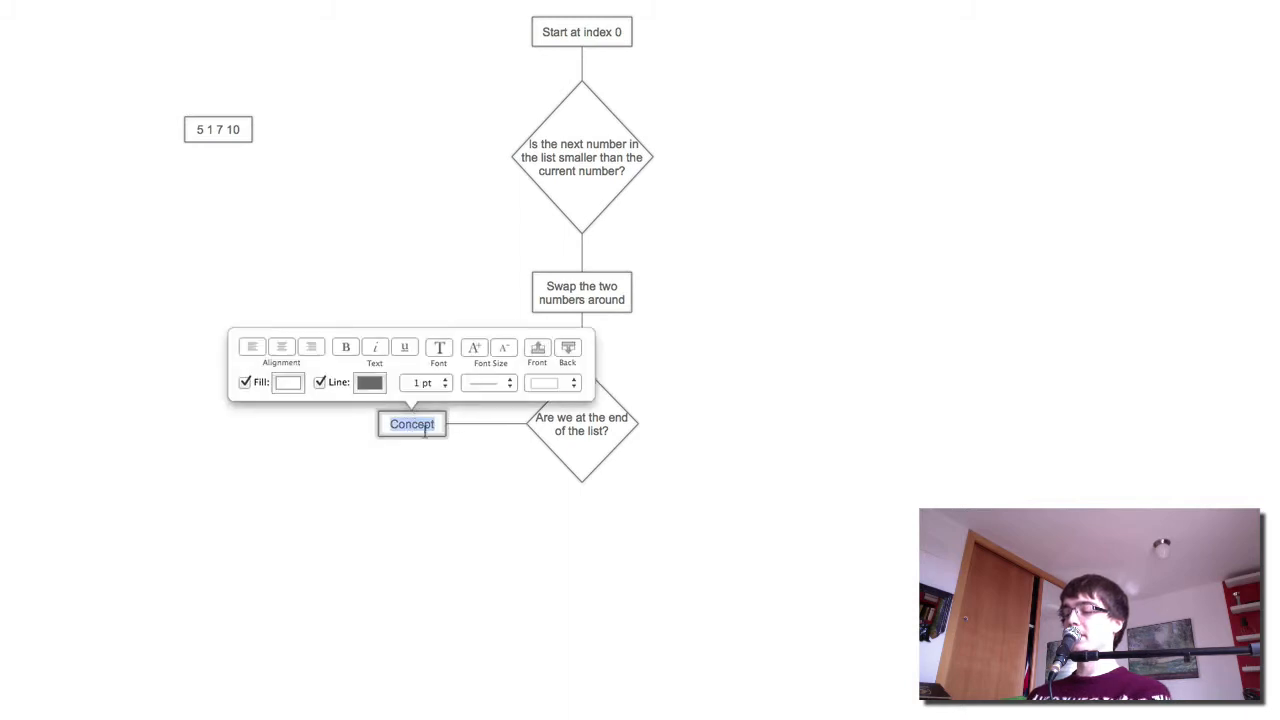
type("U")
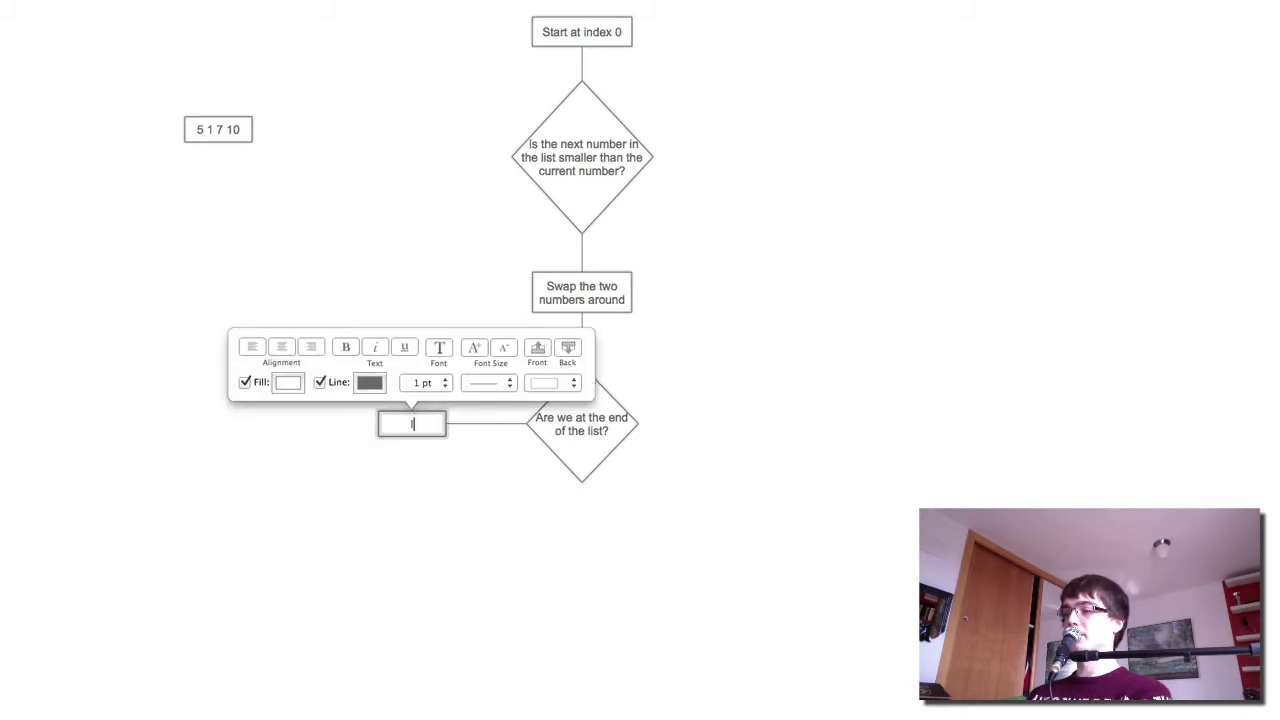
type("ncrement index by 1")
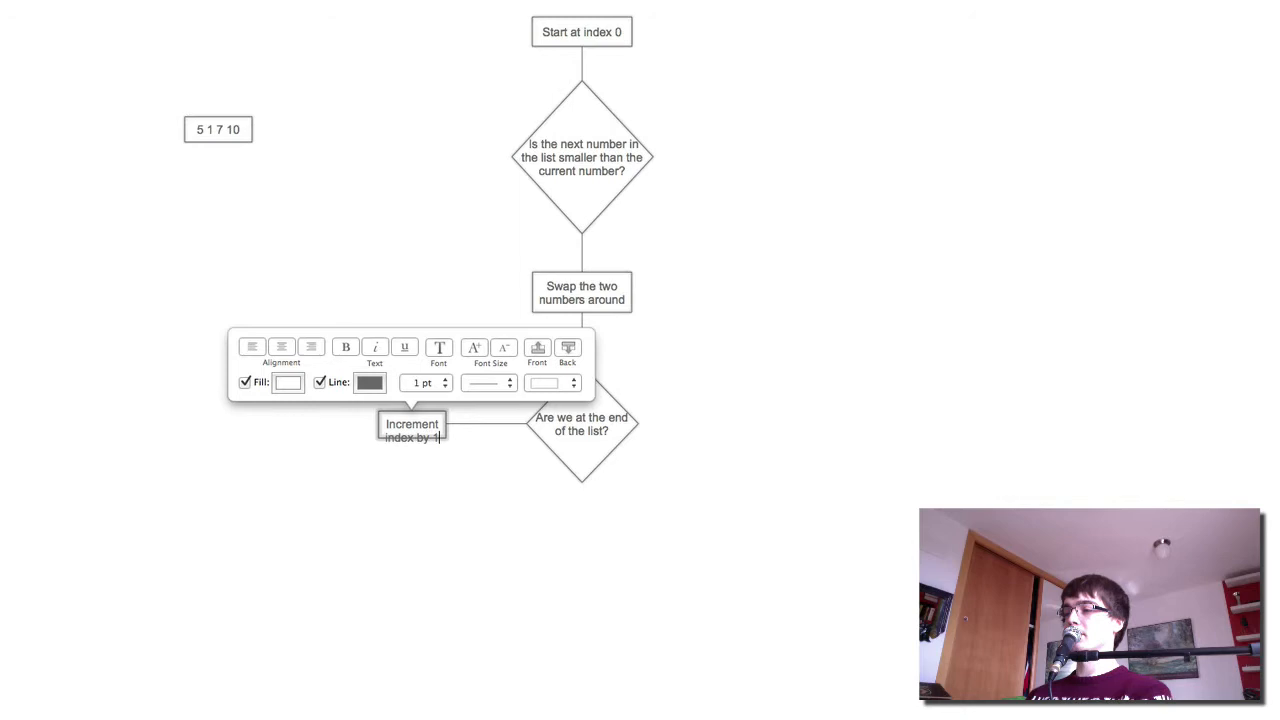
Label the connector to the Increment box 'No' and place an elbow arrow above the Increment box
left_click(530, 500)
double_click(491, 424)
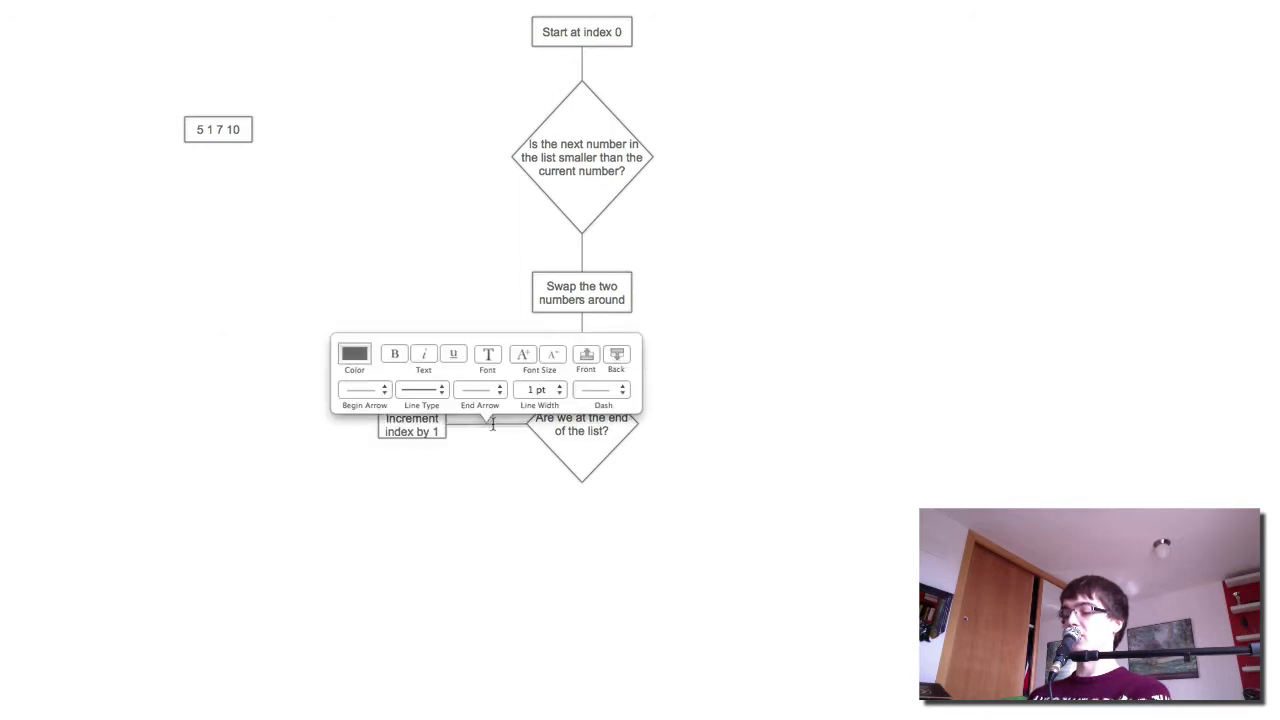
type("No")
left_click(496, 470)
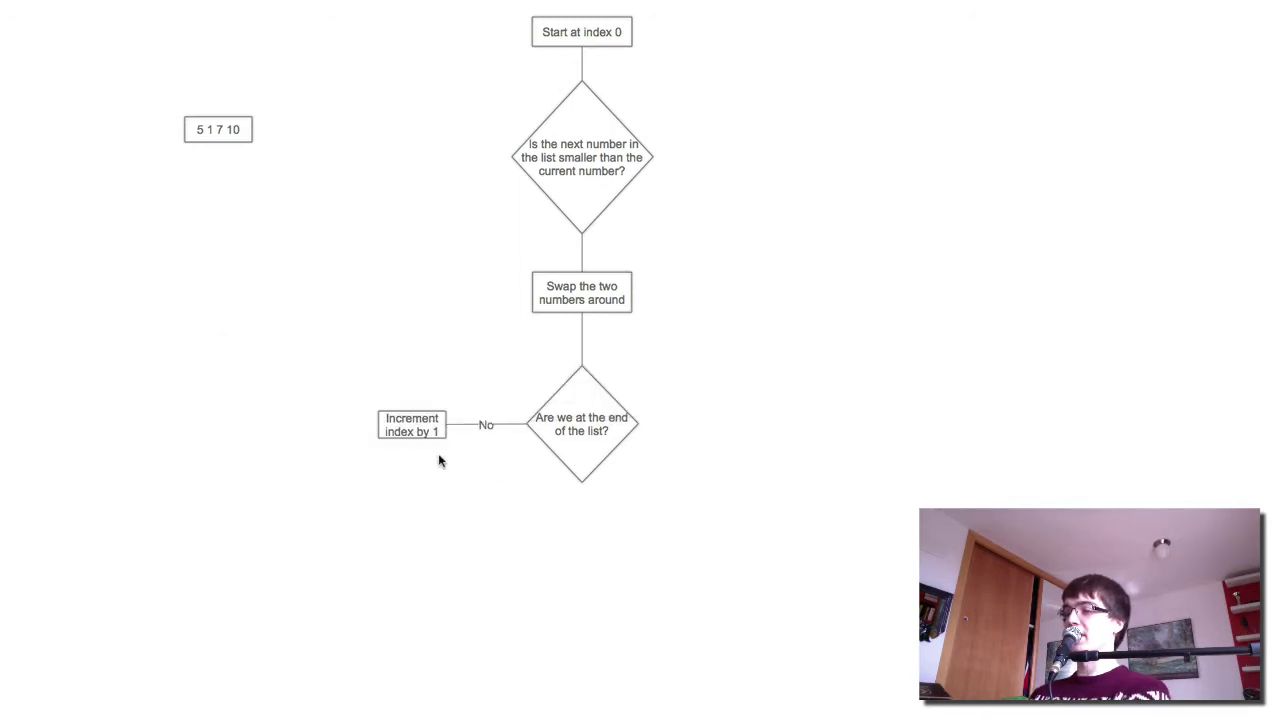
double_click(430, 310)
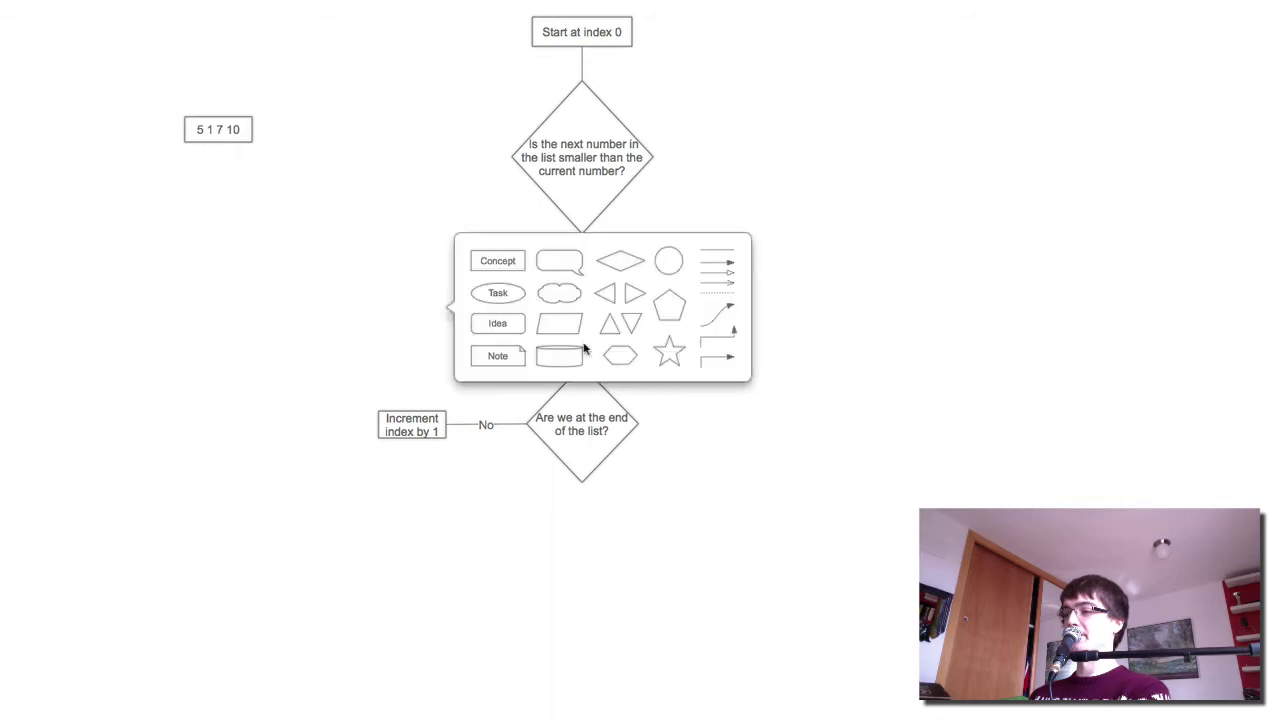
left_click(409, 330)
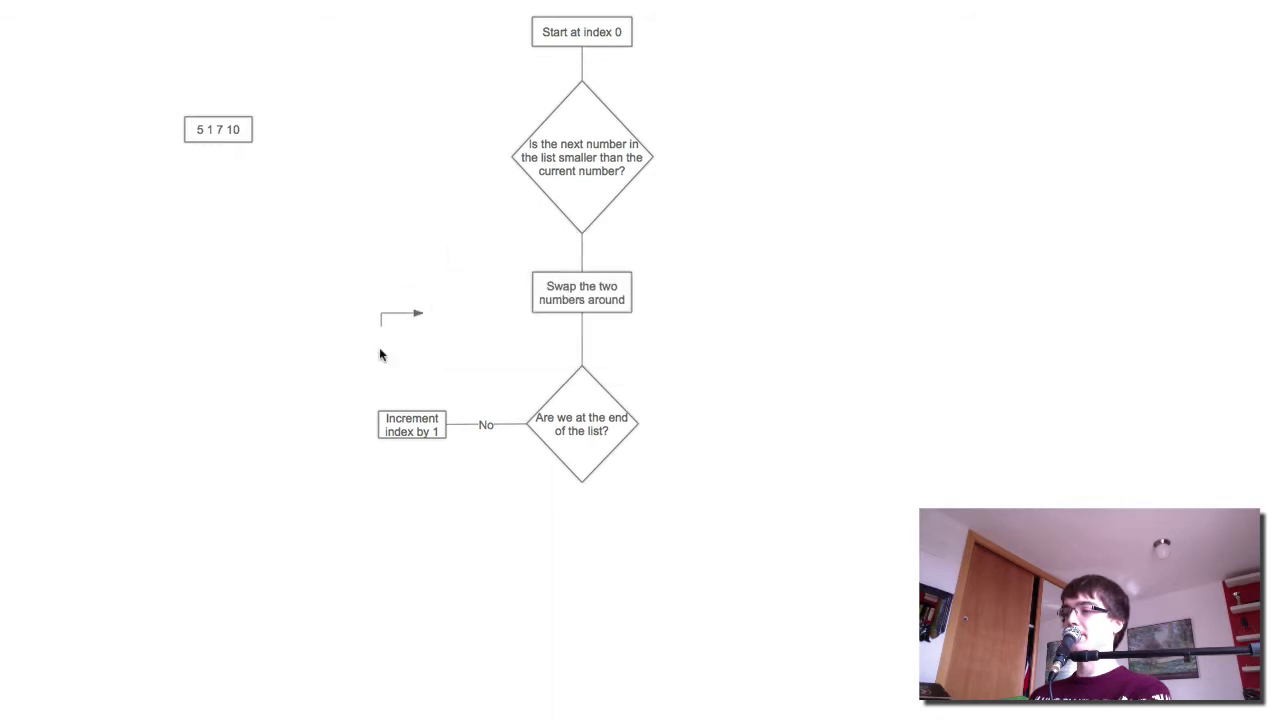
mouse_move(395, 300)
left_mouse_down()
mouse_move(417, 315)
mouse_move(545, 27)
left_mouse_up()
Route the loop-back arrow from the Increment box up into the first diamond's left vertex
left_click(826, 116)
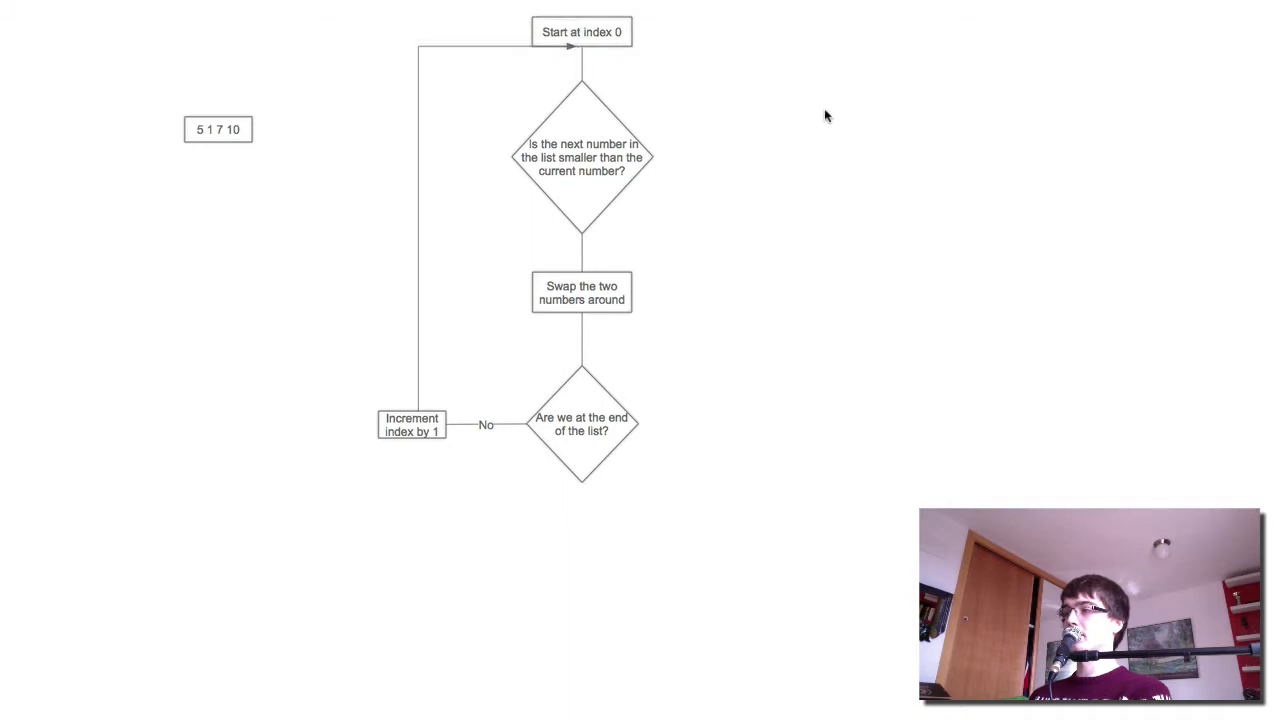
left_click(500, 47)
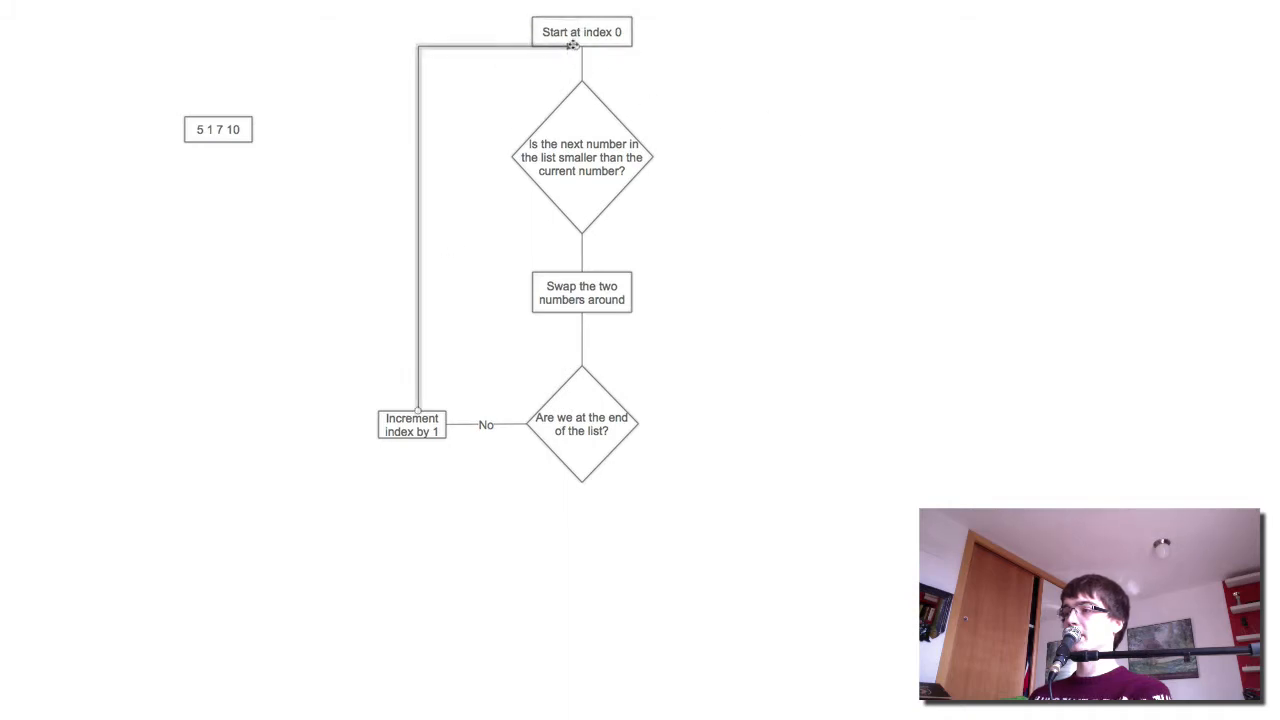
left_click_drag(572, 46, 545, 202)
left_click(866, 208)
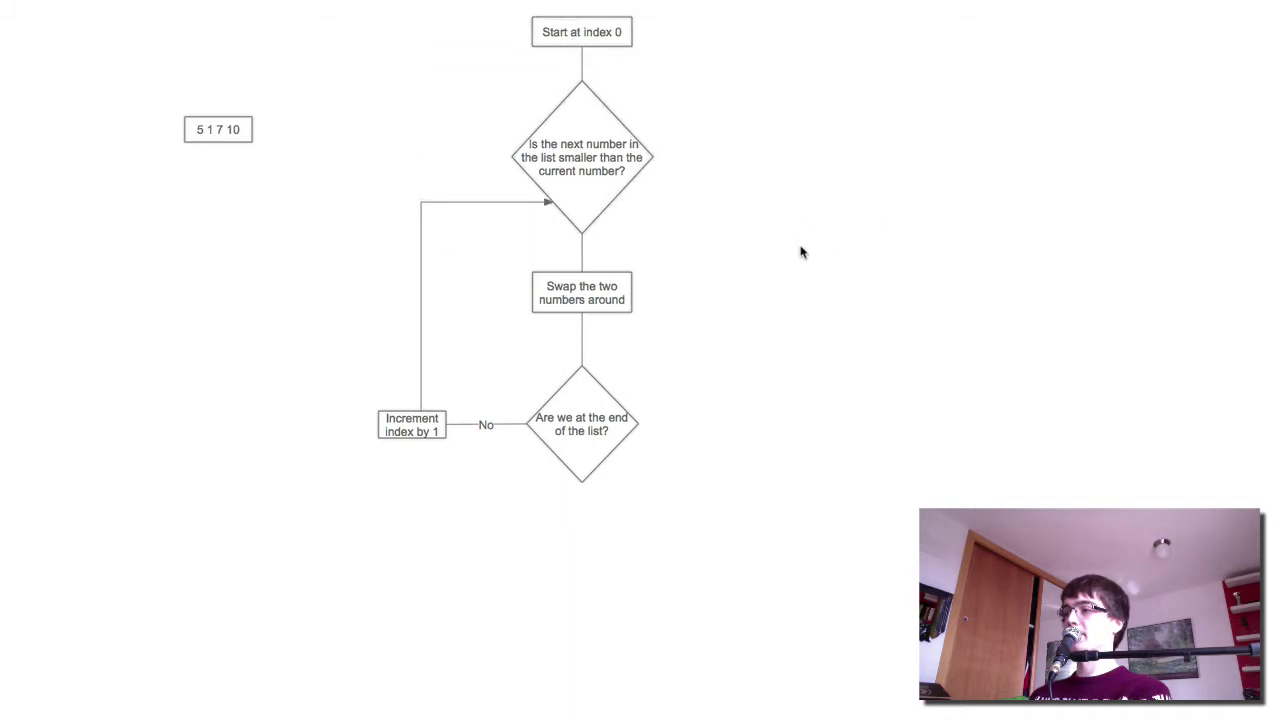
left_click(590, 293)
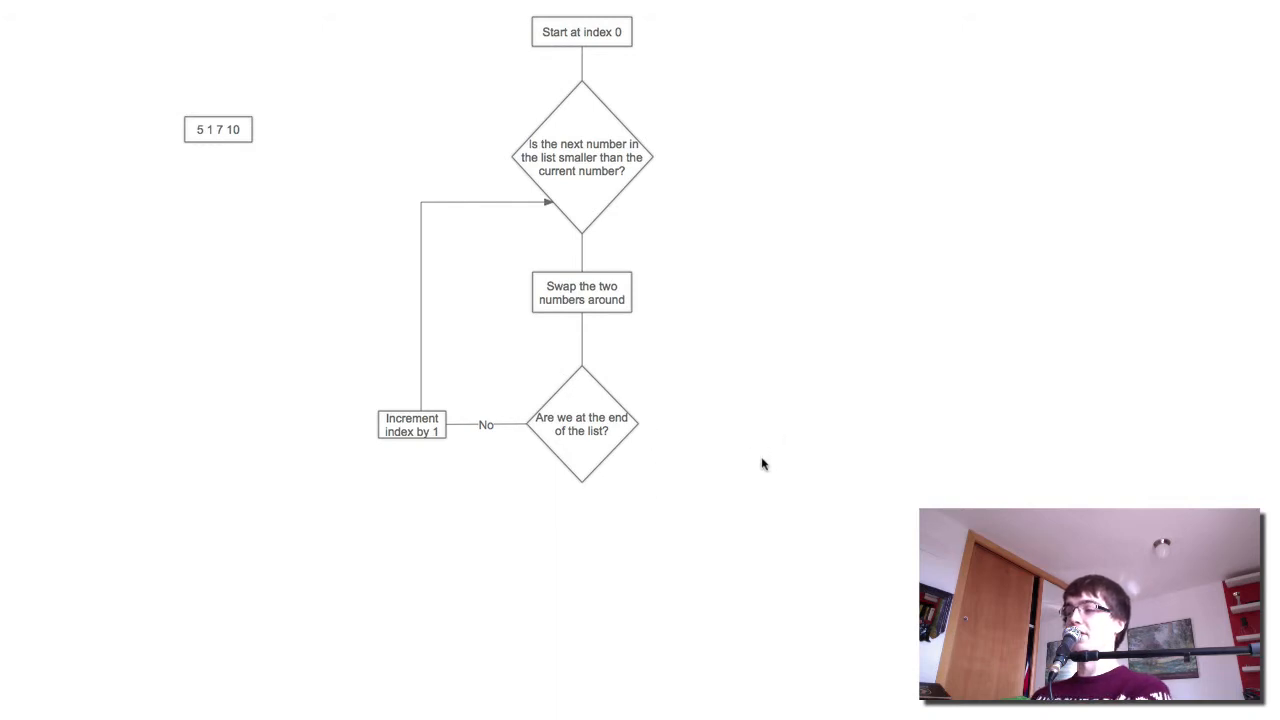
Add a diamond asking 'Did we swap any two numbers in this run through the loop?'
double_click(843, 419)
left_click(1028, 370)
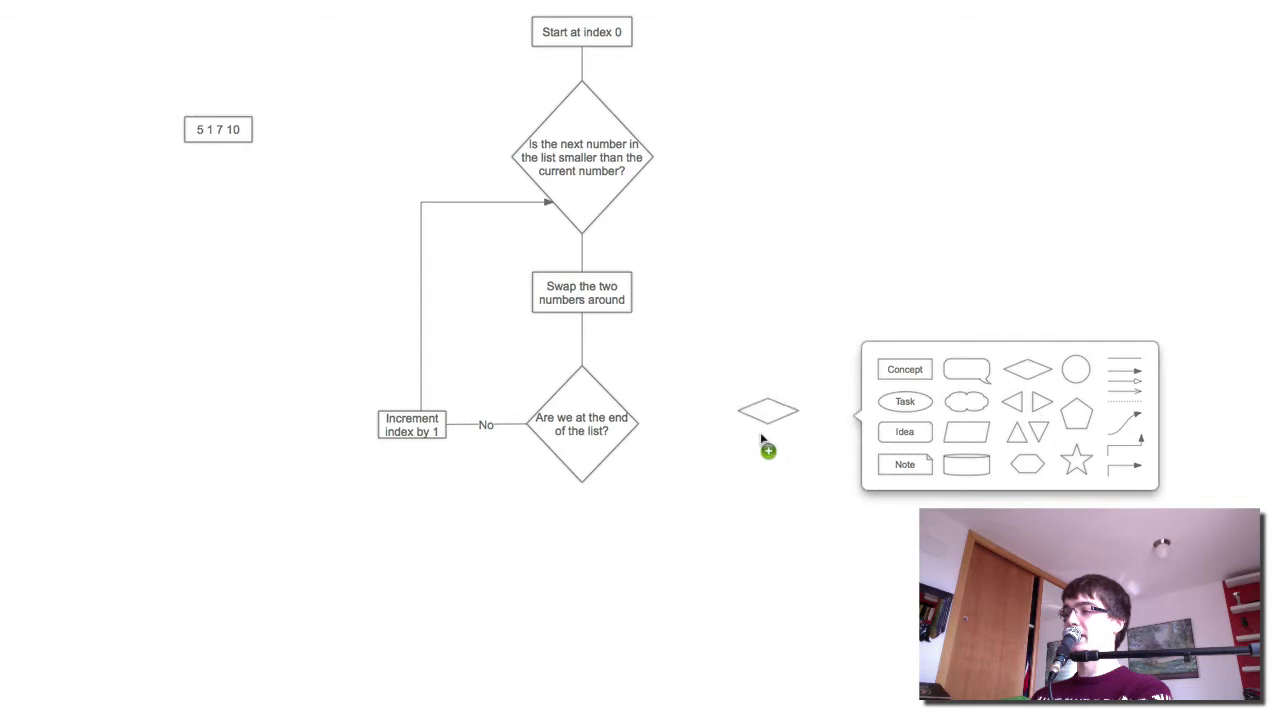
left_click_drag(770, 415, 785, 430)
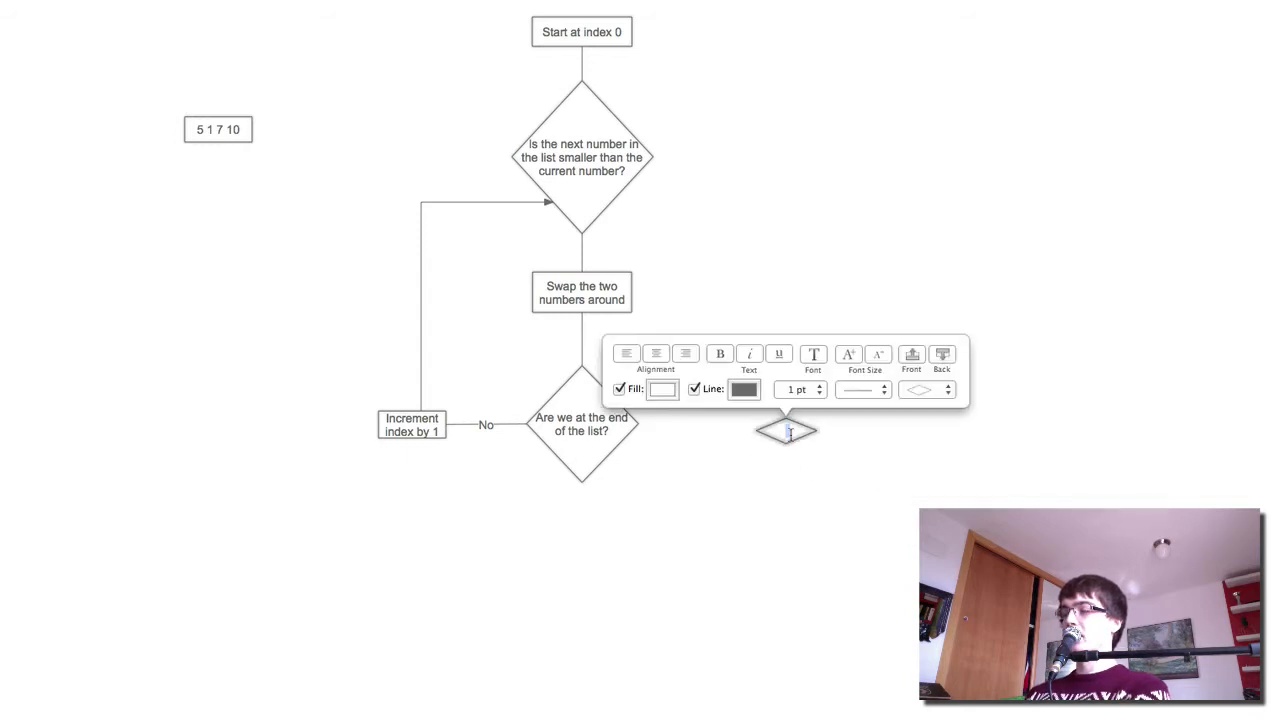
type("Didwe swap any two nu")
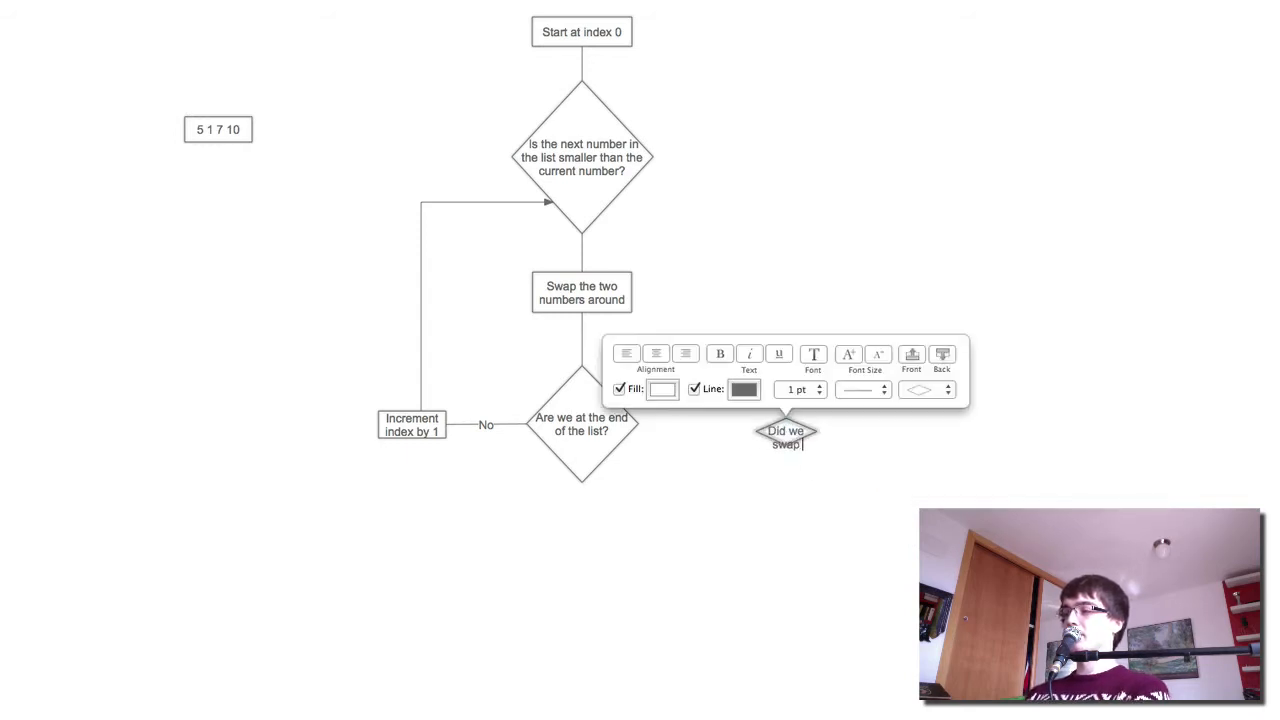
type("mbers in this i")
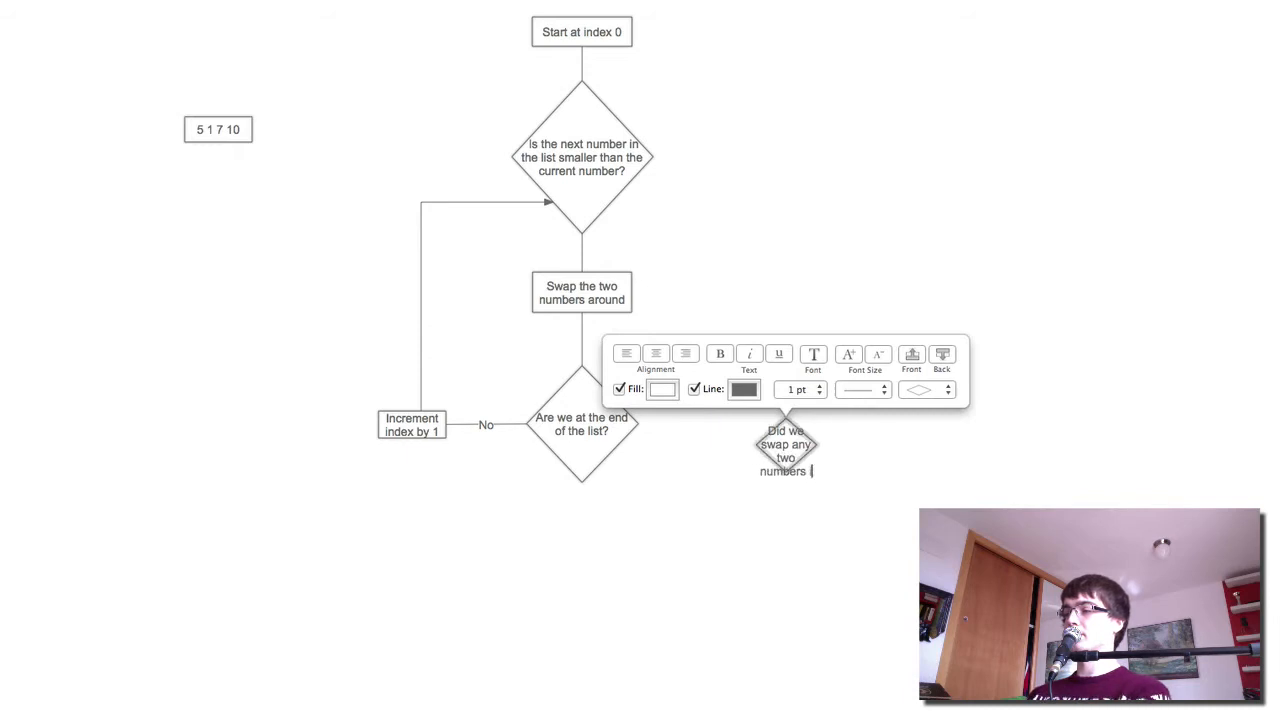
key("BackSpace")
type("in this")
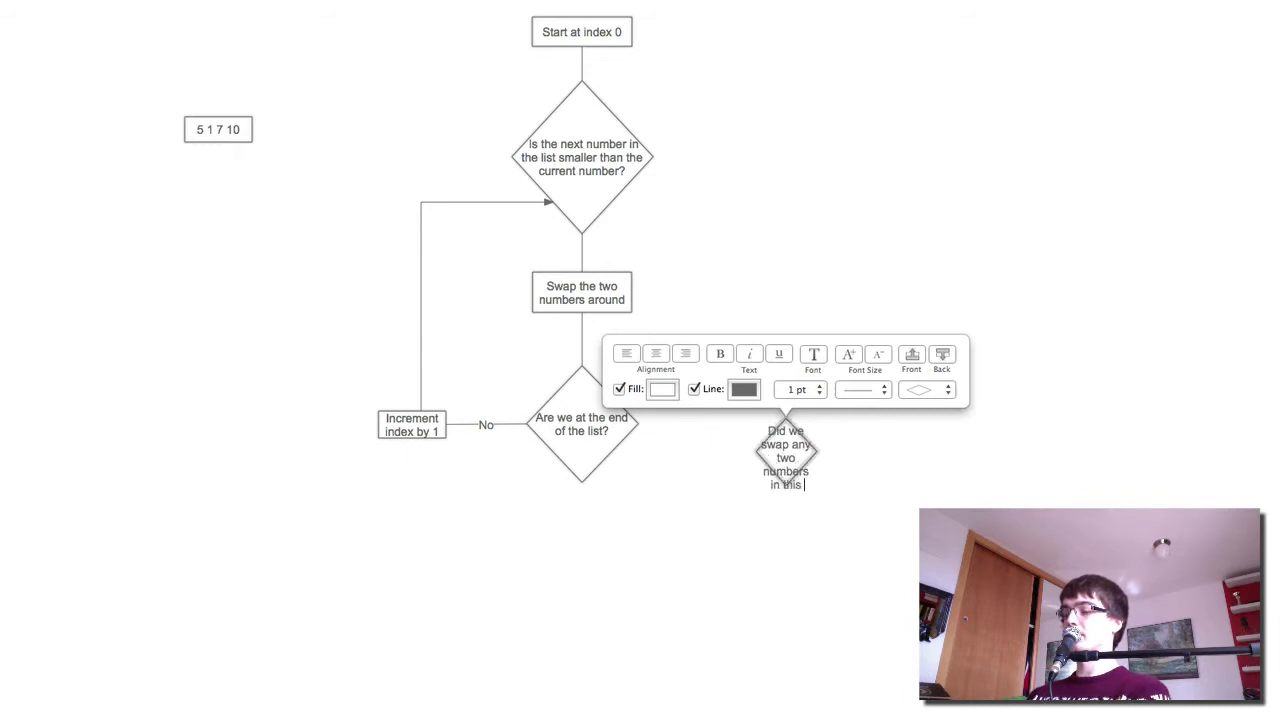
type("run through")
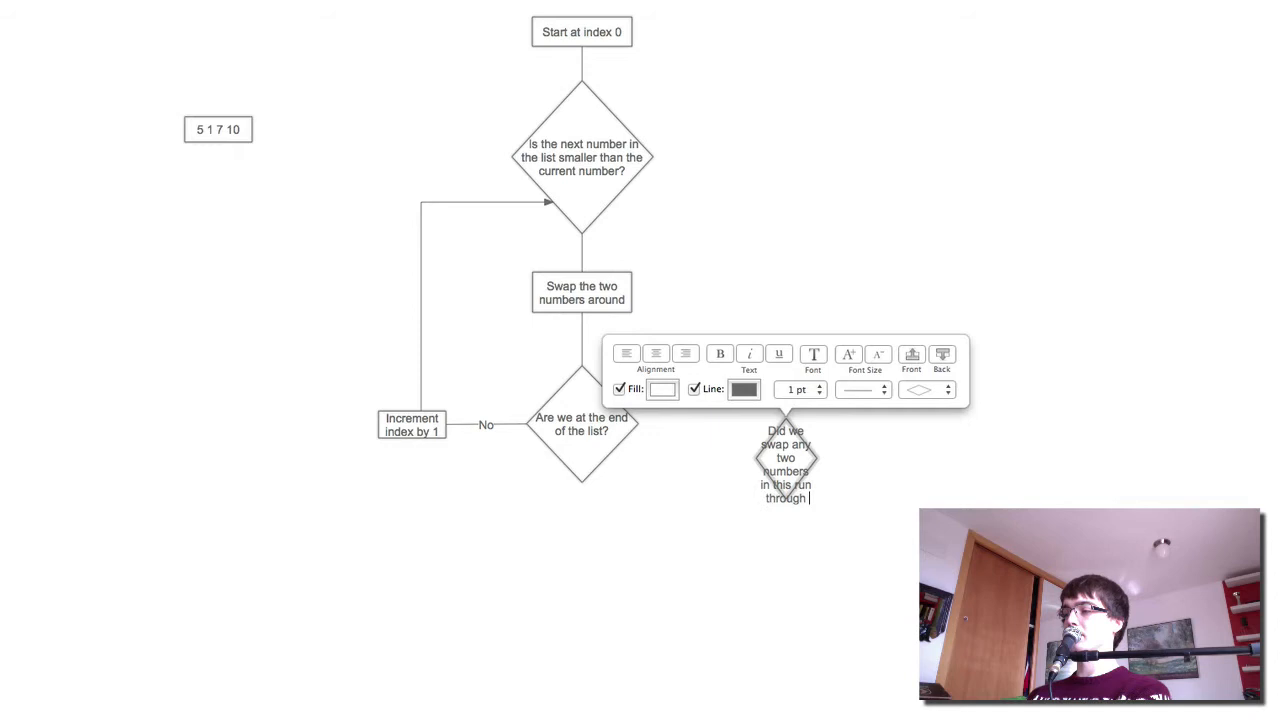
type(" the loop?")
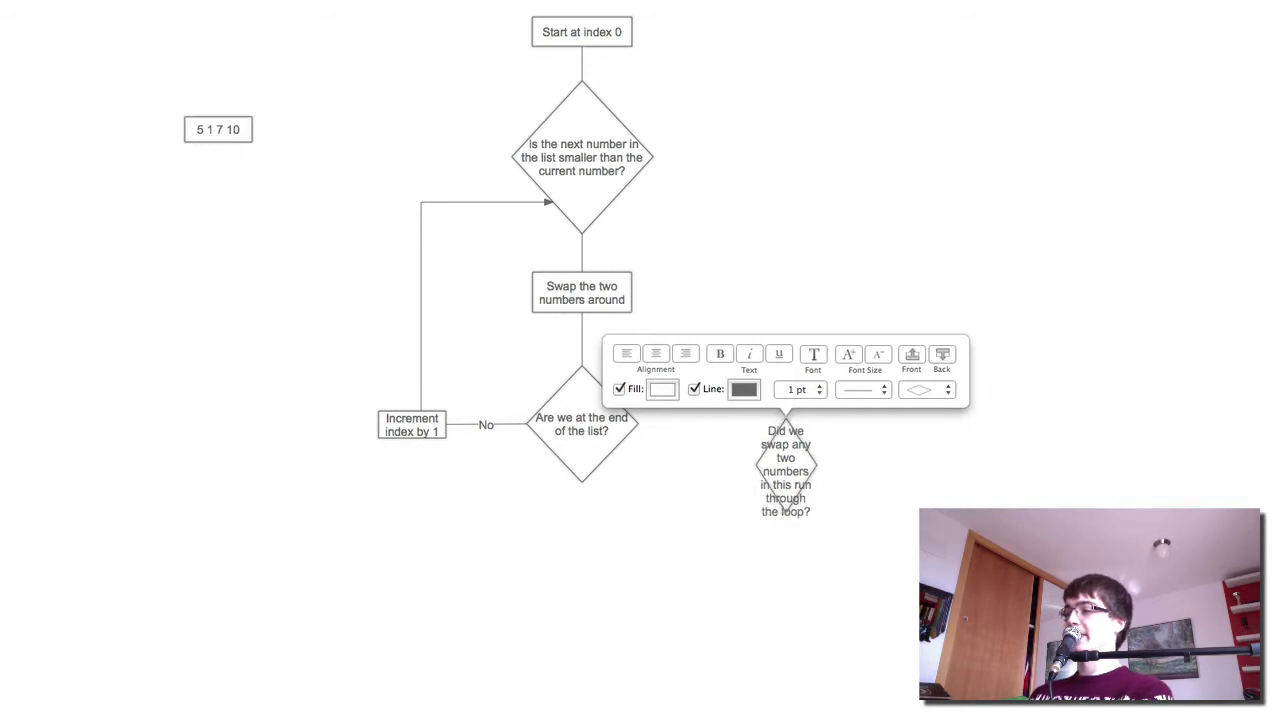
key("Escape")
Enlarge the swap-check diamond and move it level with the end-of-list diamond
left_click_drag(816, 465, 886, 465)
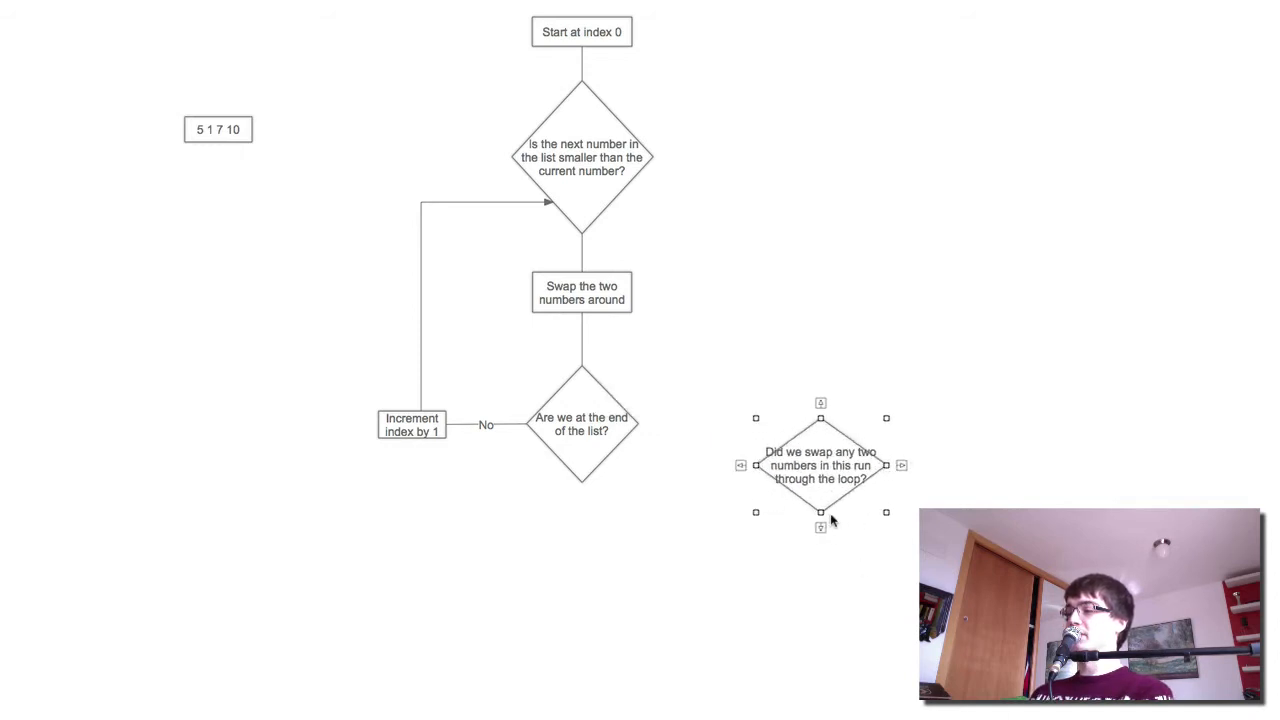
left_click_drag(820, 514, 820, 596)
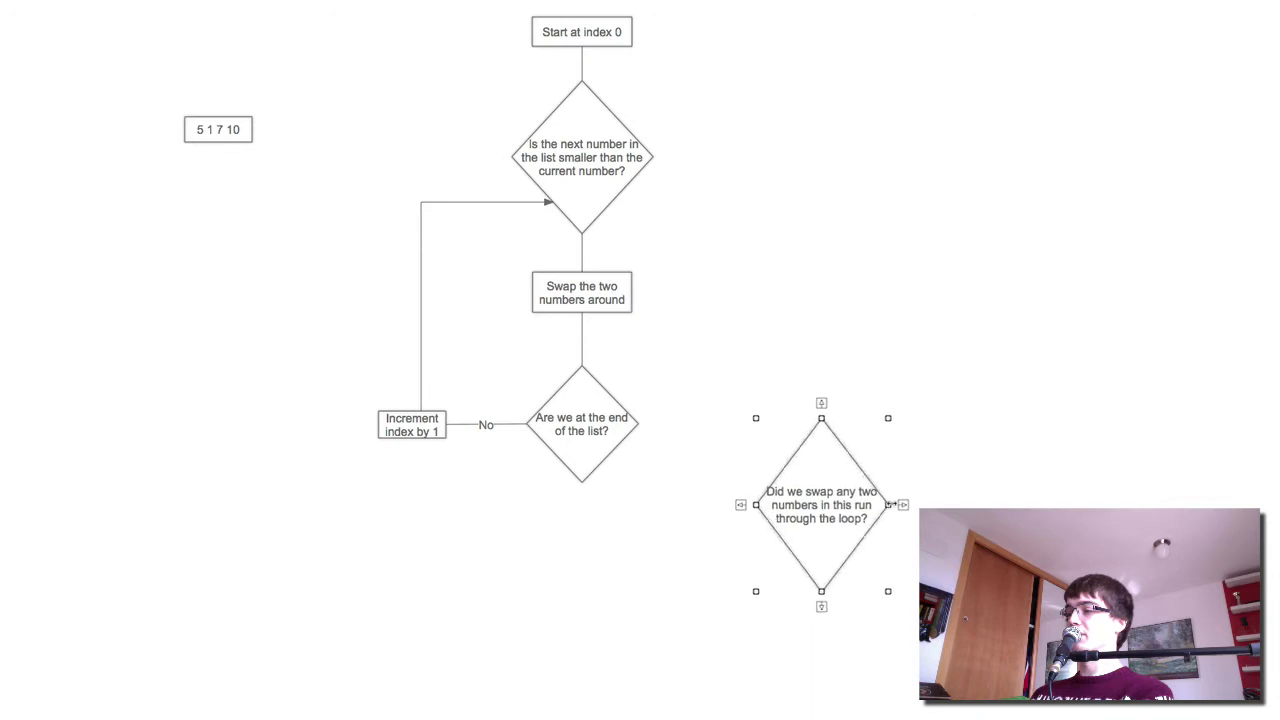
mouse_move(820, 488)
left_mouse_down()
mouse_move(706, 402)
mouse_move(786, 426)
left_mouse_up()
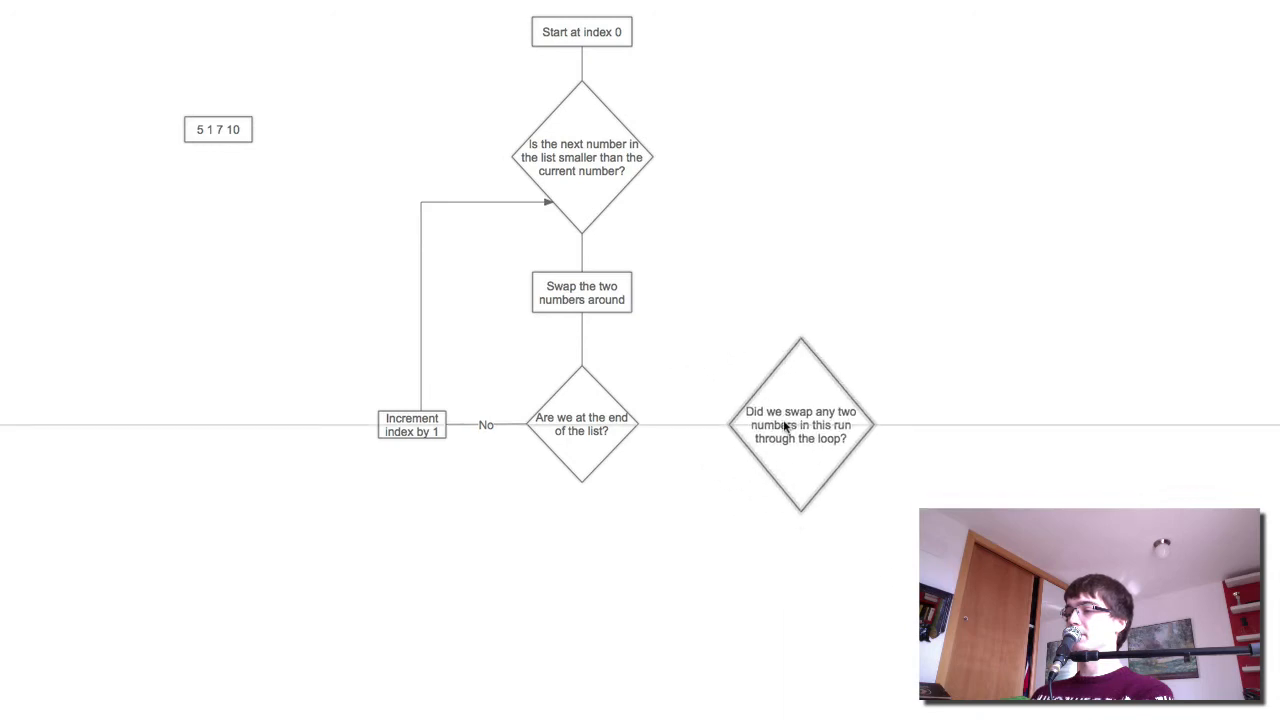
Connect the end-of-list diamond to the swap-check diamond and label the link 'Yes'
left_click(600, 425)
left_click_drag(653, 423, 732, 425)
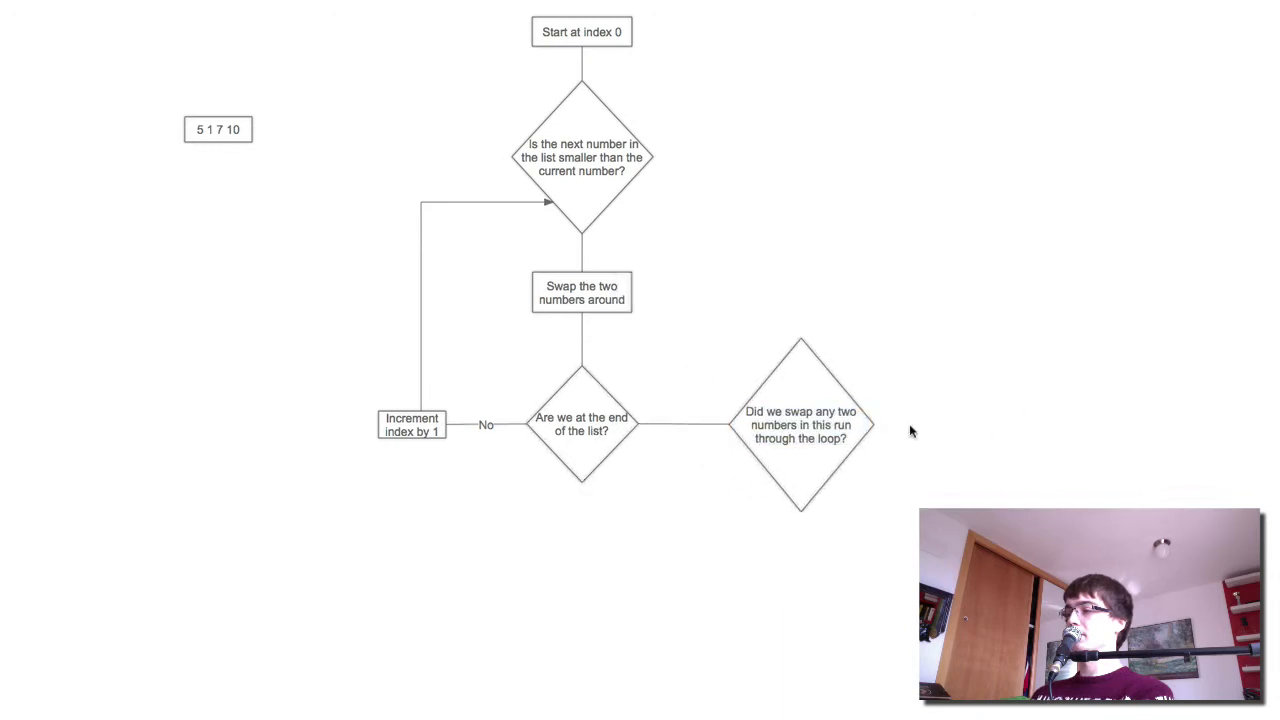
double_click(687, 424)
type("s")
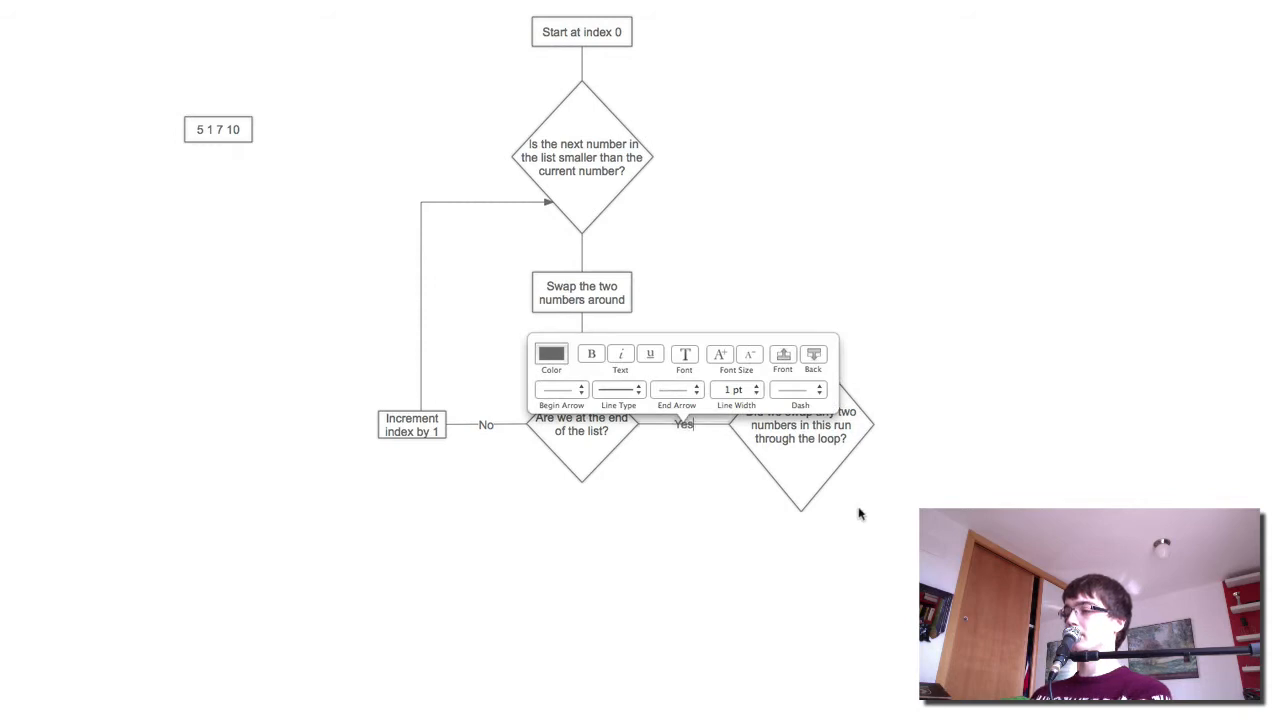
left_click(857, 574)
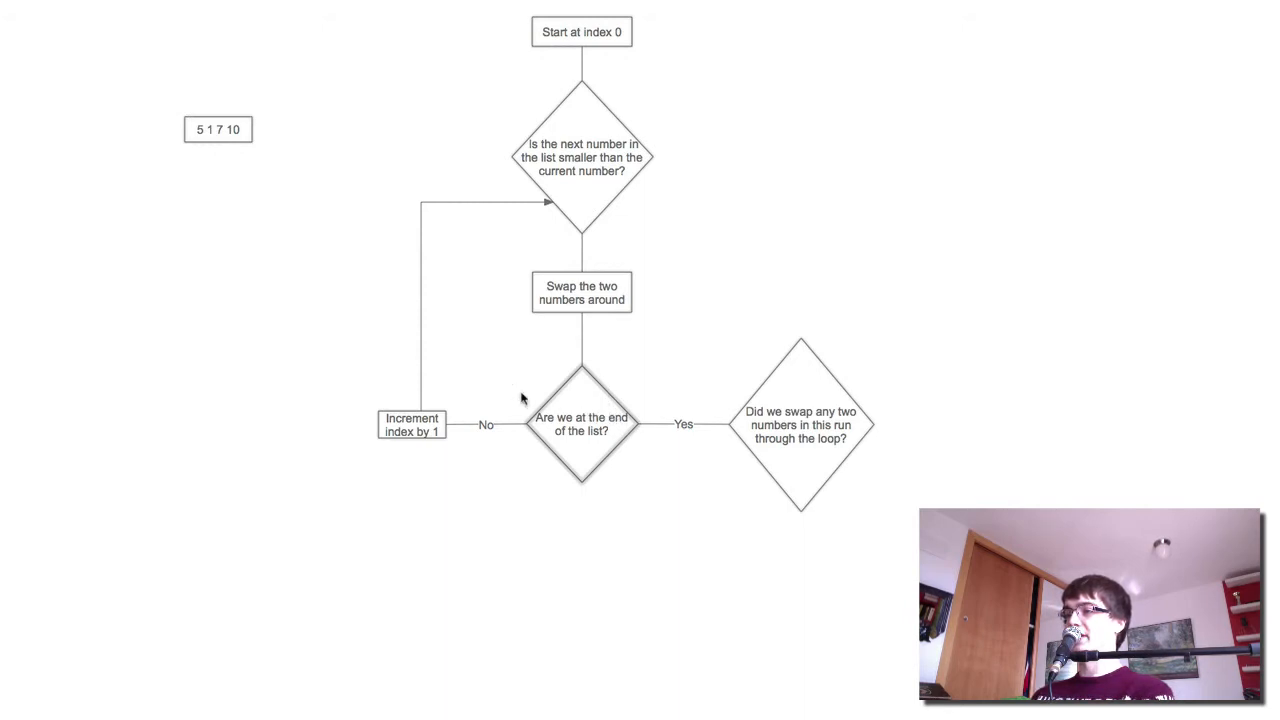
Add a second list box below the original '5 1 7 10' box
double_click(211, 289)
left_click(264, 244)
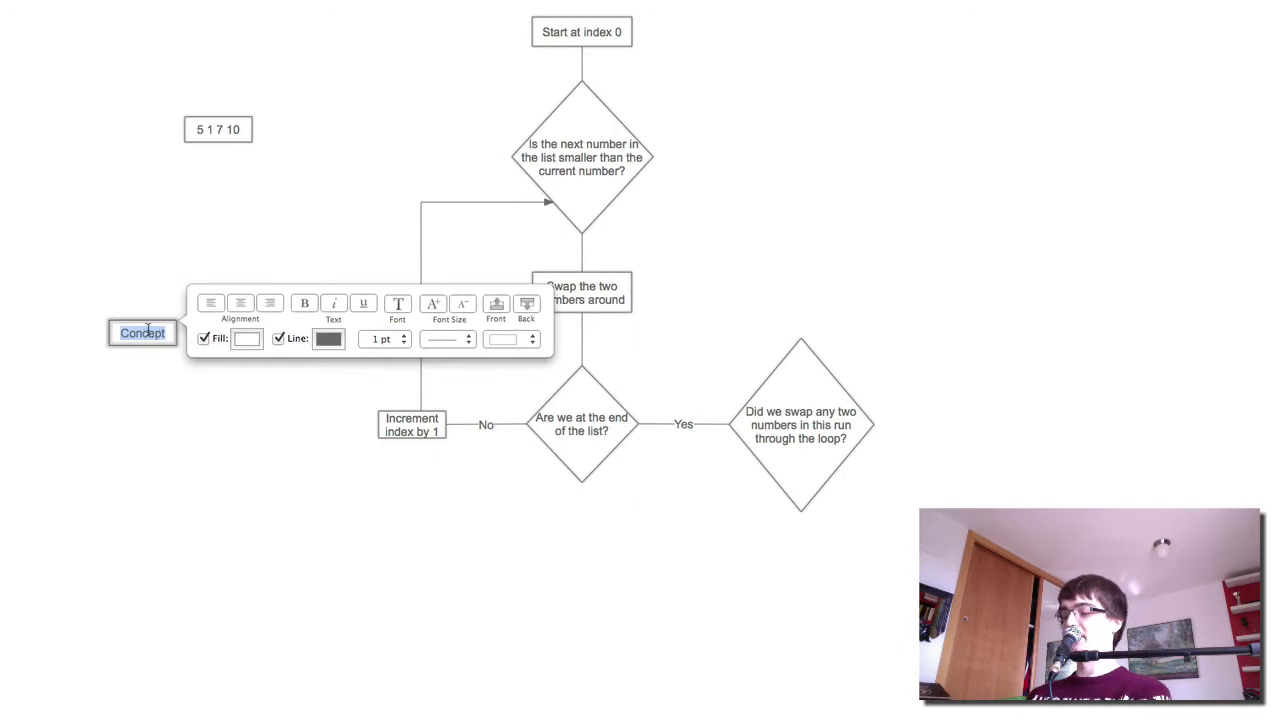
type("5 3 1 ")
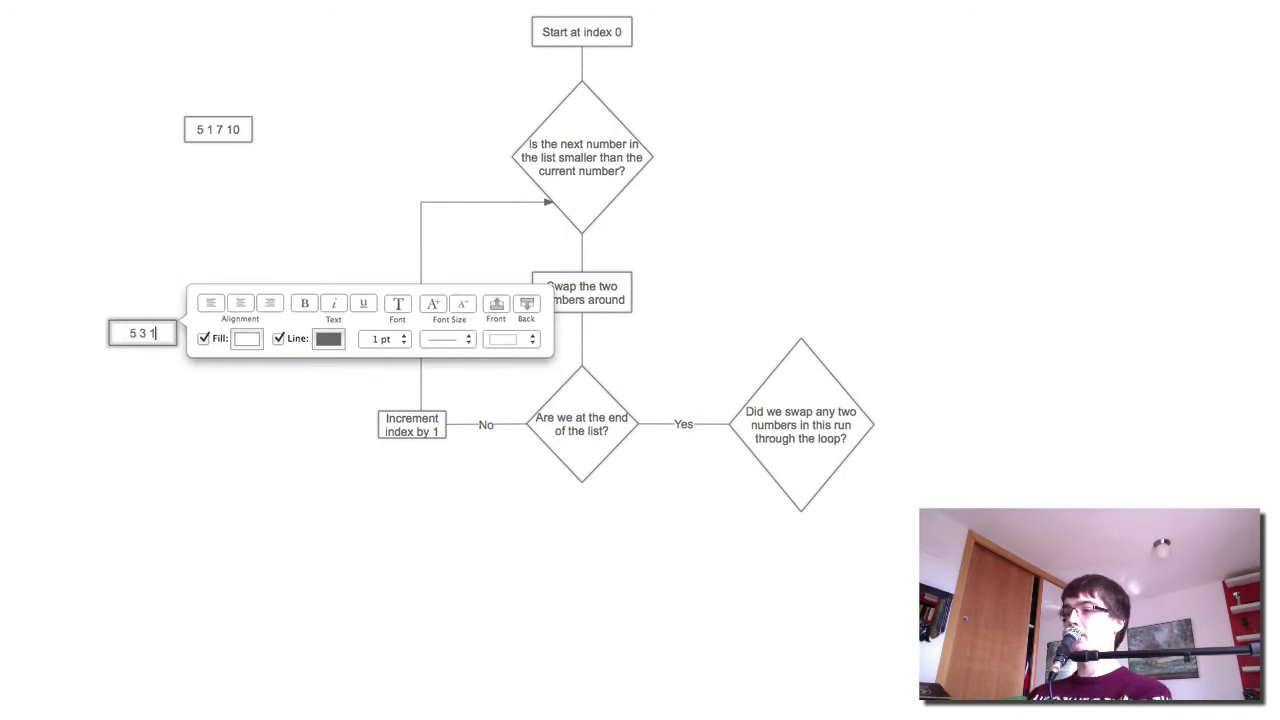
type("10")
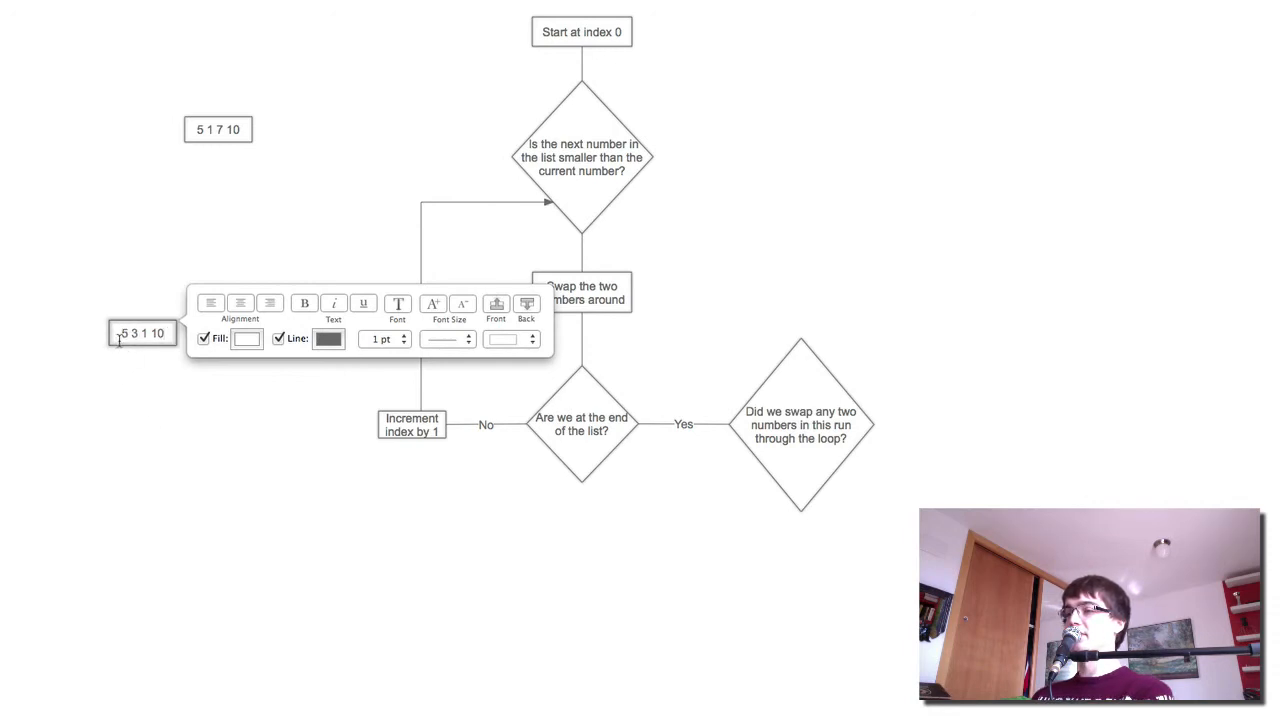
key("Escape")
left_click(167, 336)
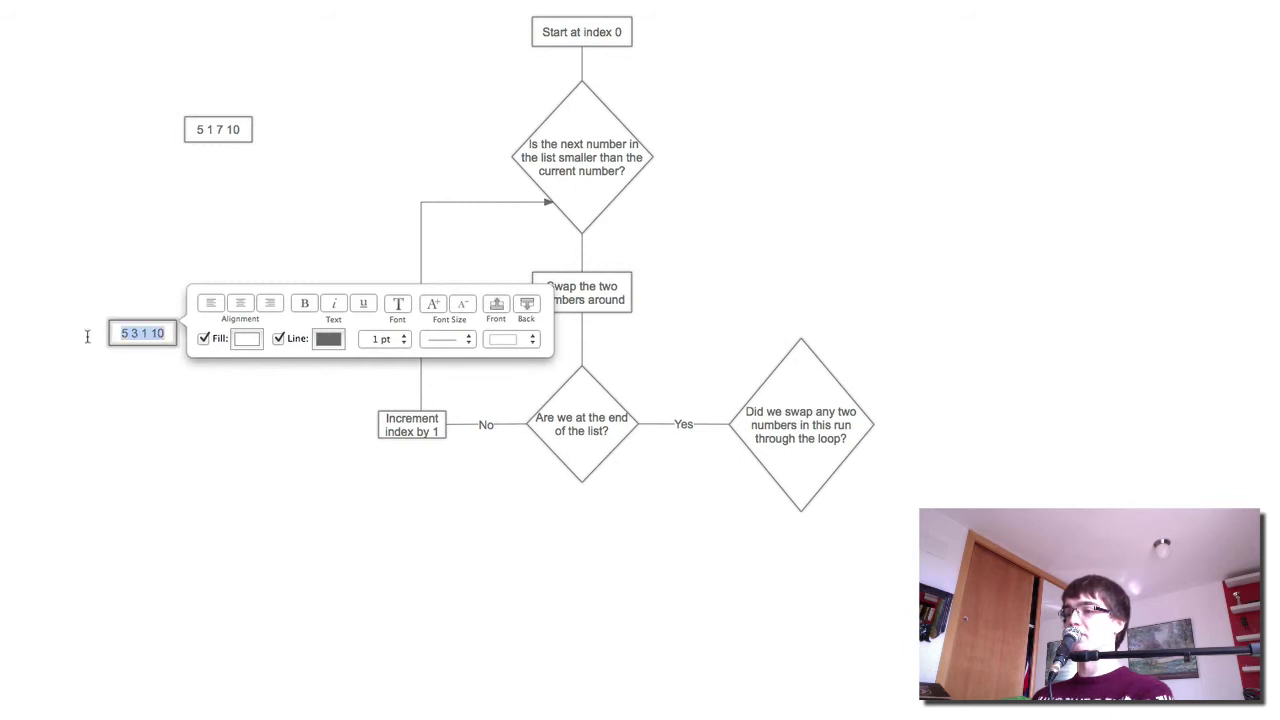
Edit the new box's numbers so it reads '3 1 5 10'
left_click(50, 300)
double_click(142, 334)
left_click(210, 340)
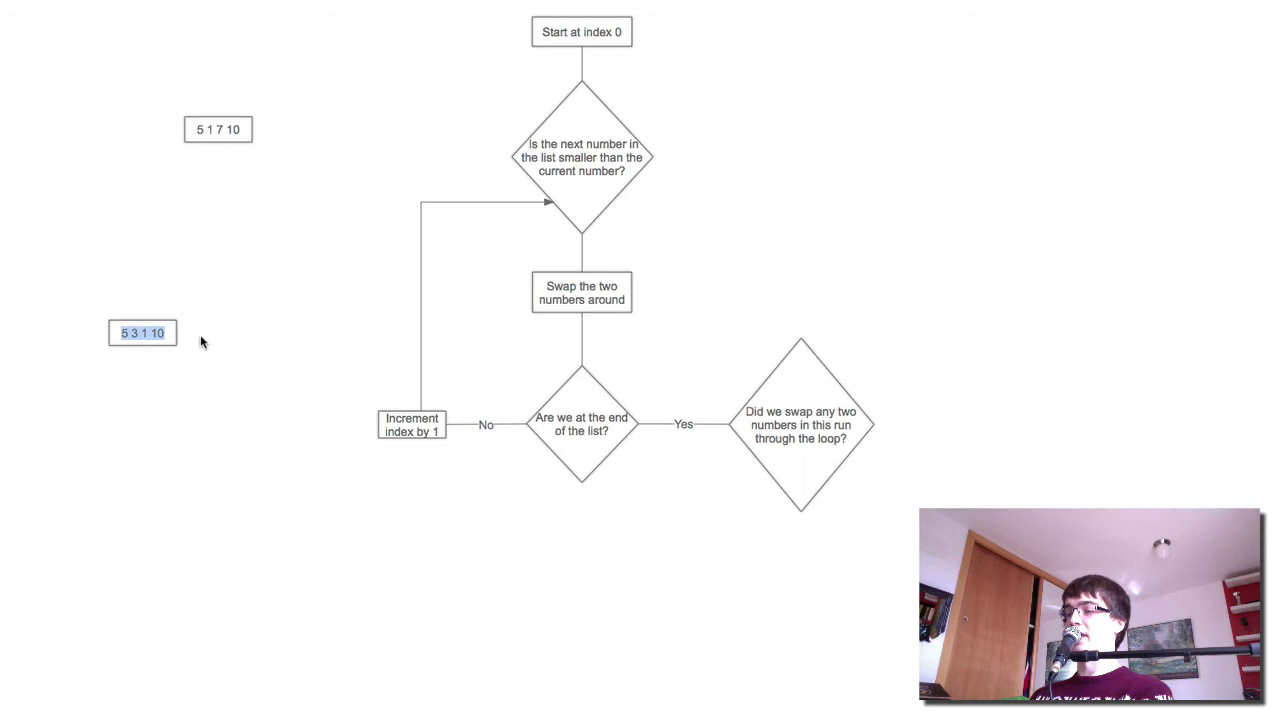
double_click(143, 333)
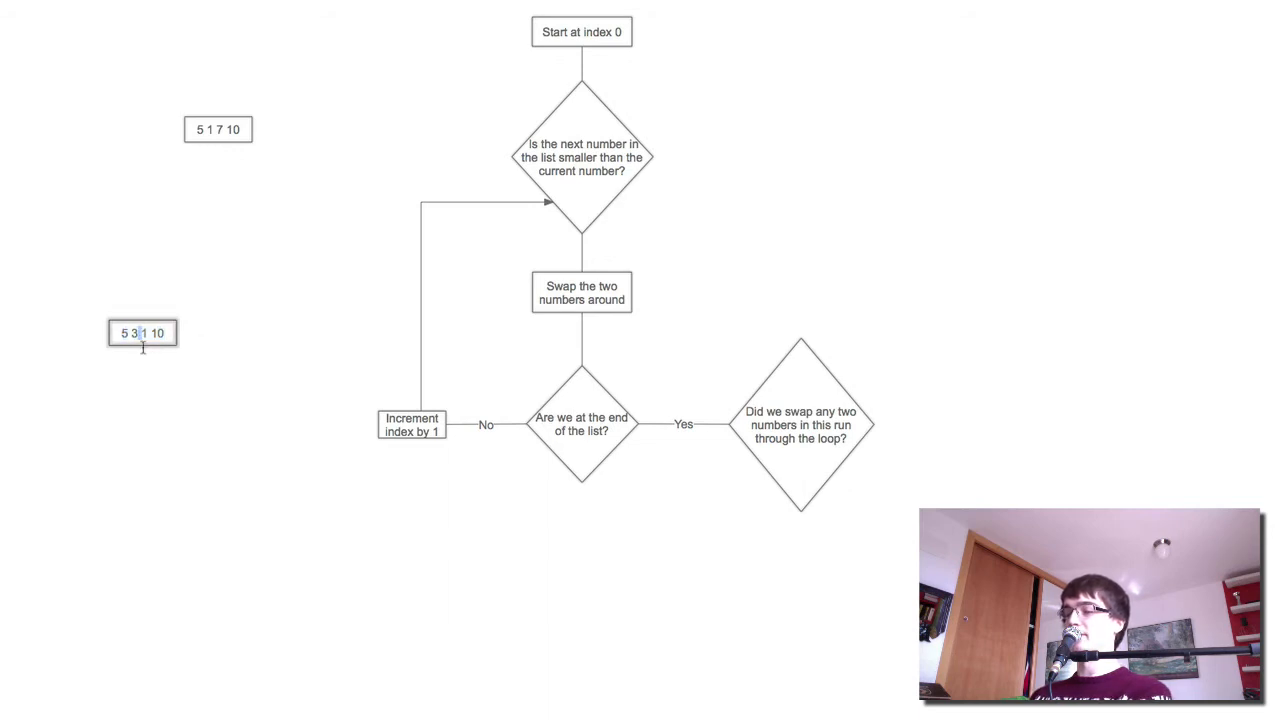
key("BackSpace")
key("BackSpace")
key("BackSpace")
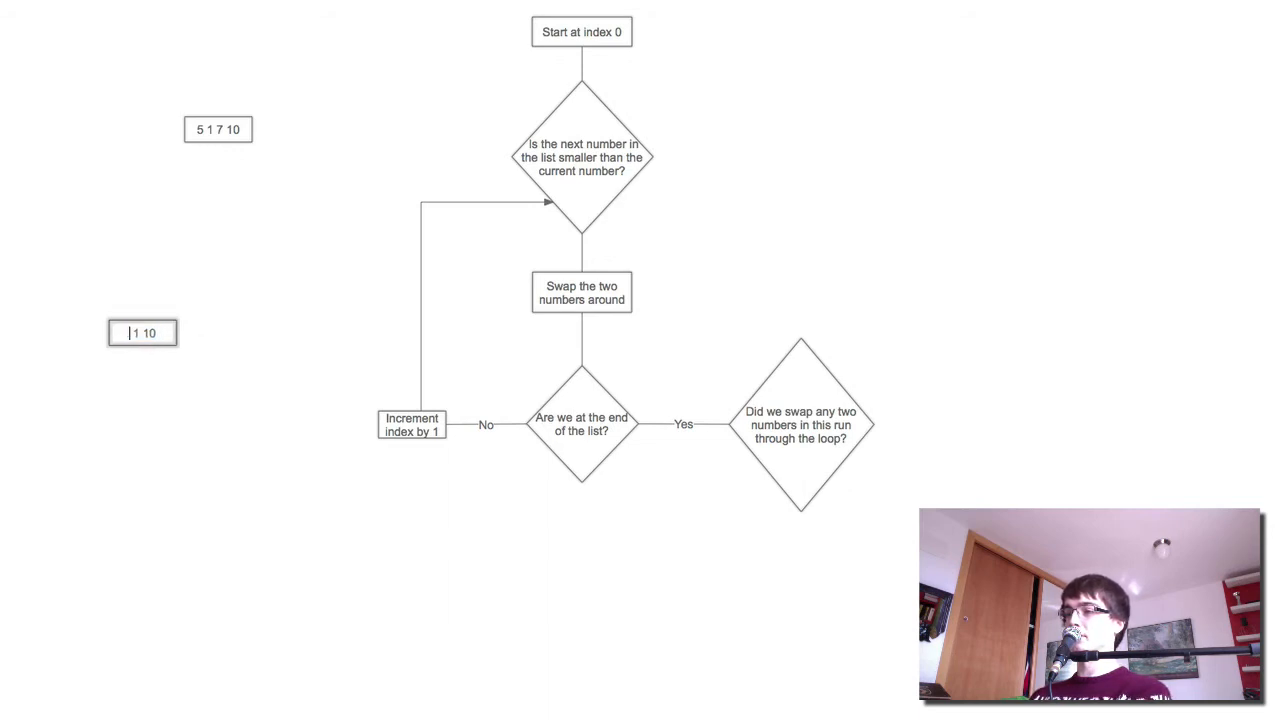
type("3 5")
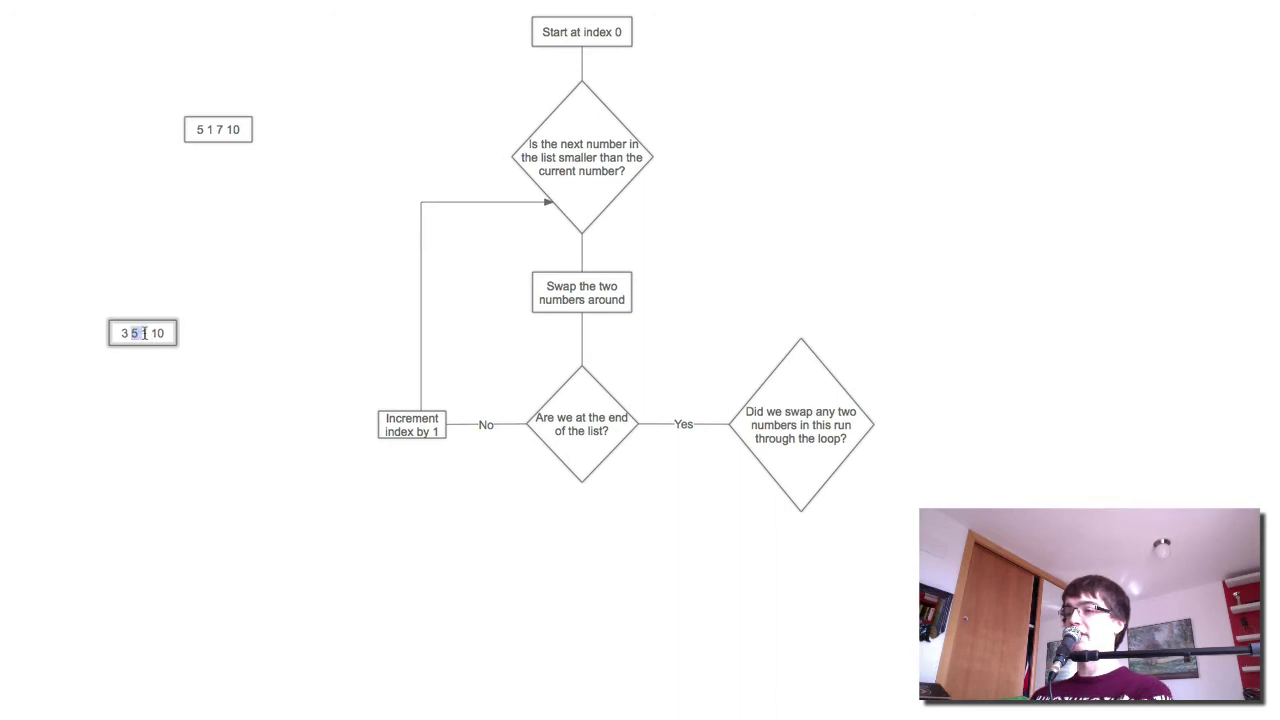
type("1 5")
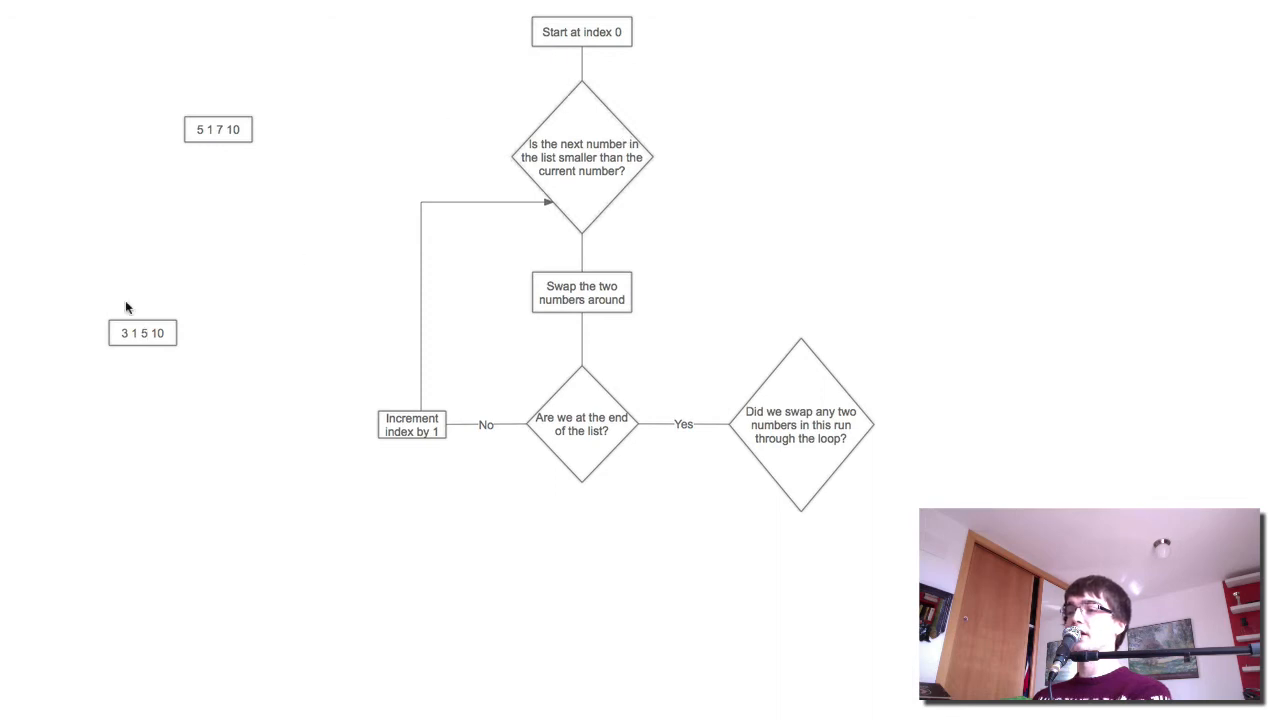
Draw an elbow connector from the swap-check diamond's top back to 'Start at index 0'
left_click(148, 333)
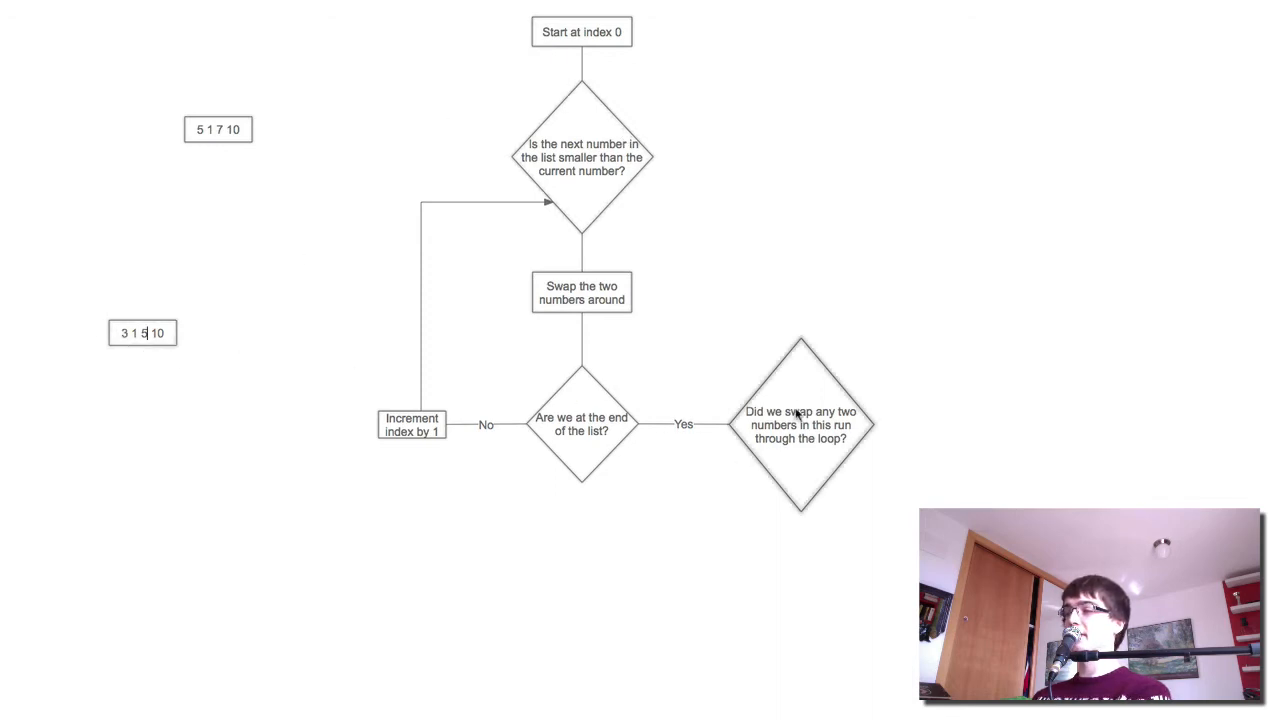
double_click(865, 326)
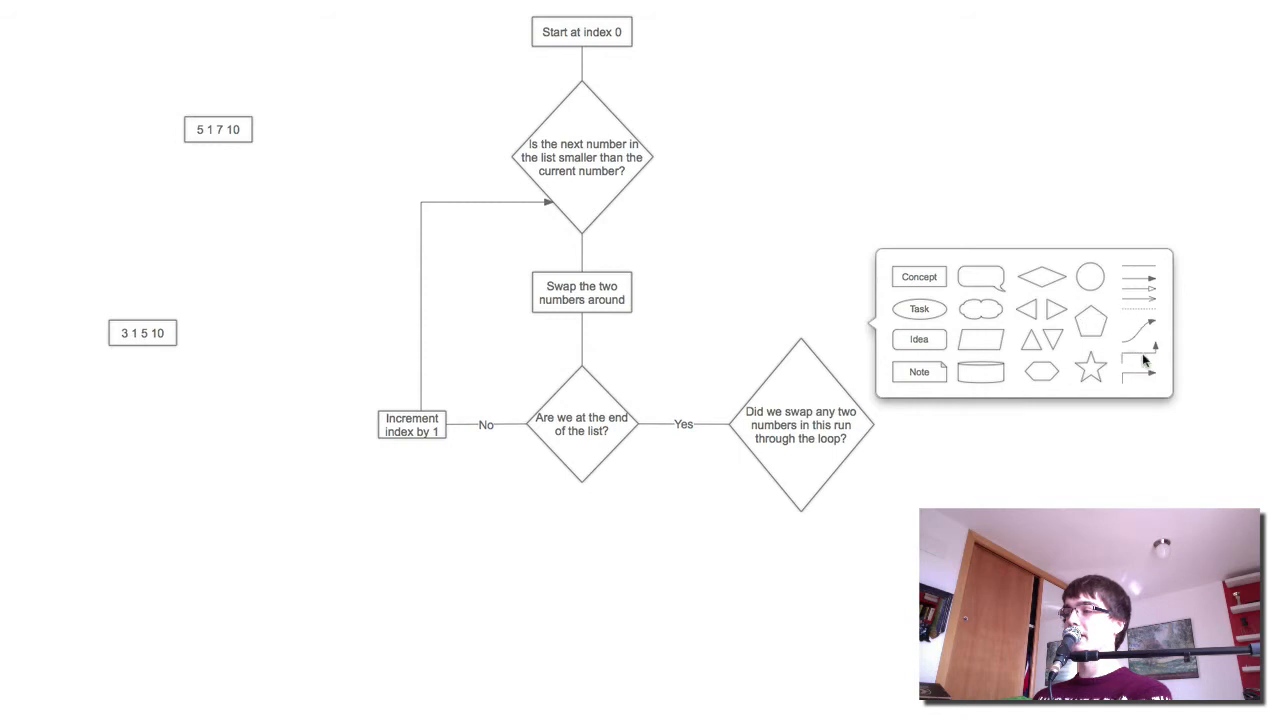
left_click_drag(1140, 375, 826, 250)
left_click(780, 240)
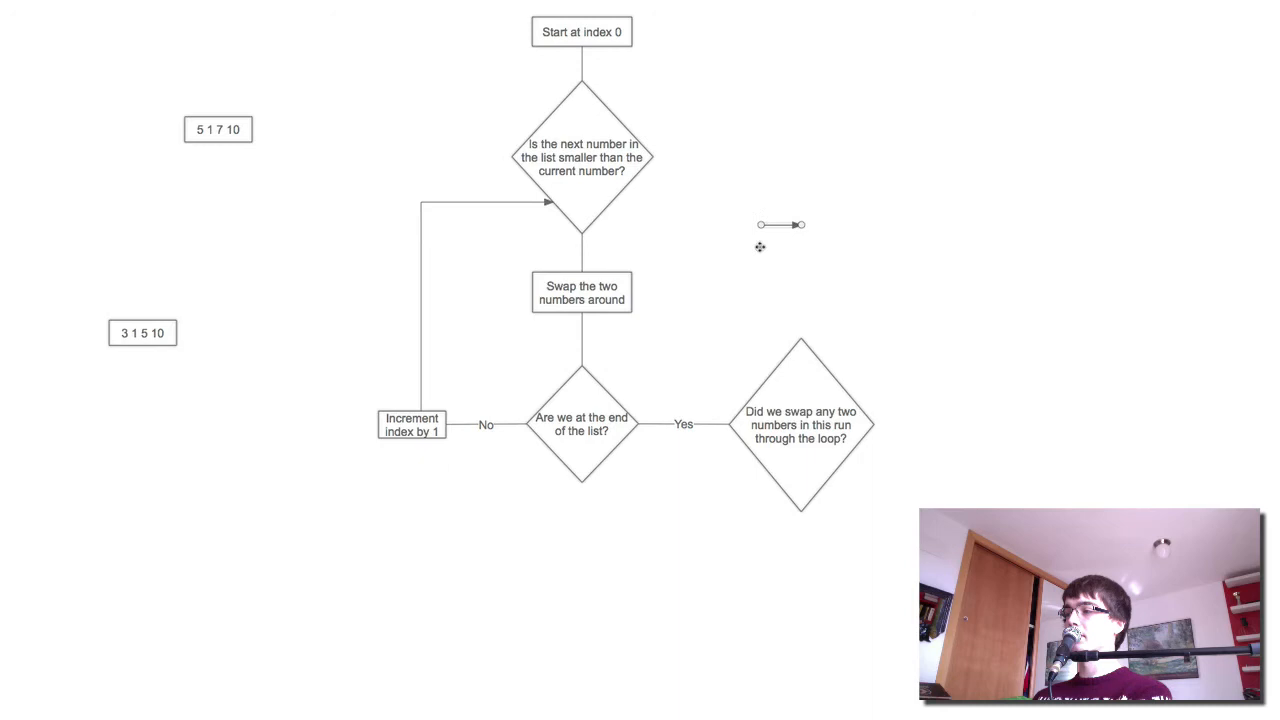
left_click_drag(760, 224, 800, 340)
left_click_drag(800, 224, 590, 44)
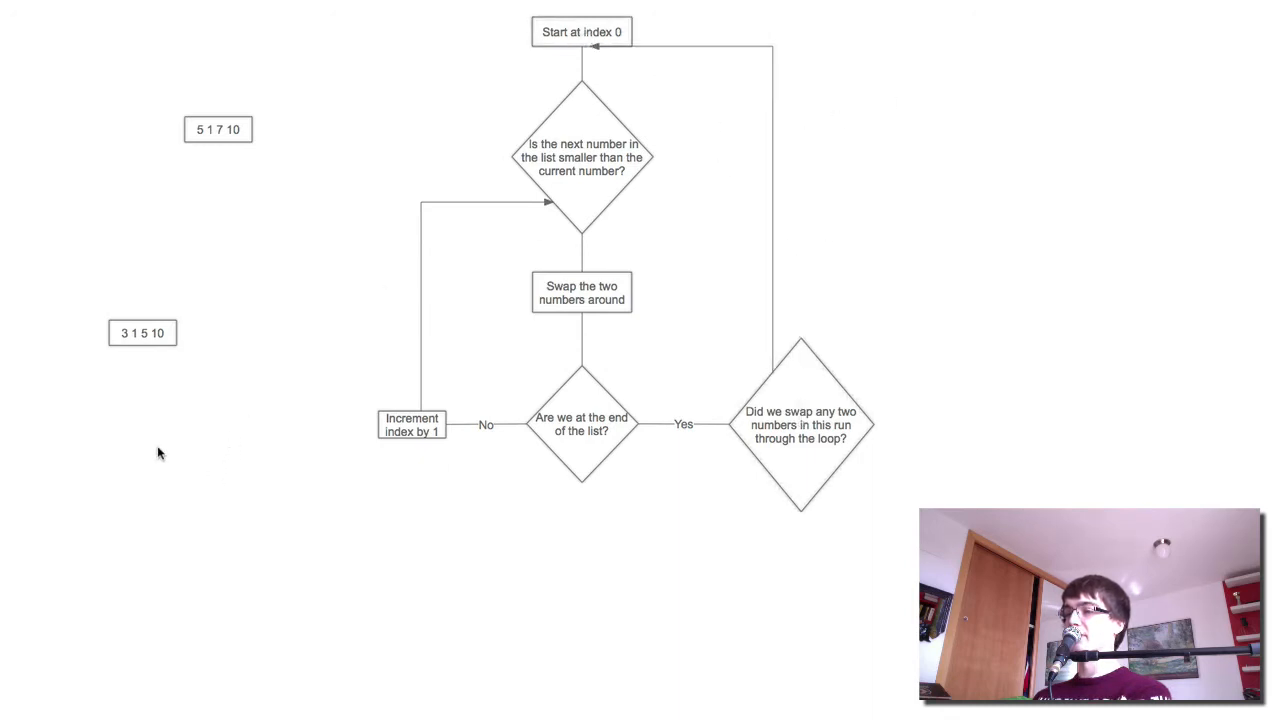
Edit the lower list box so '3 1' becomes '1 3', reading '1 3 5 10'
left_click(142, 333)
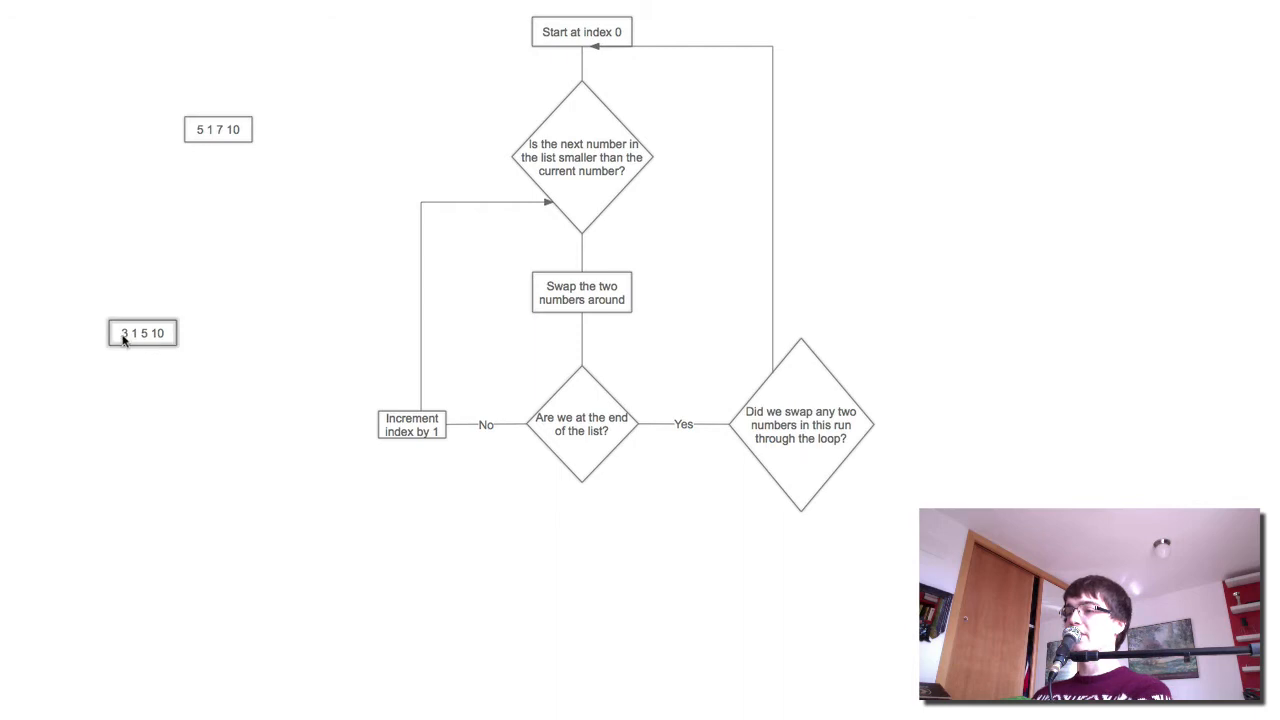
double_click(133, 339)
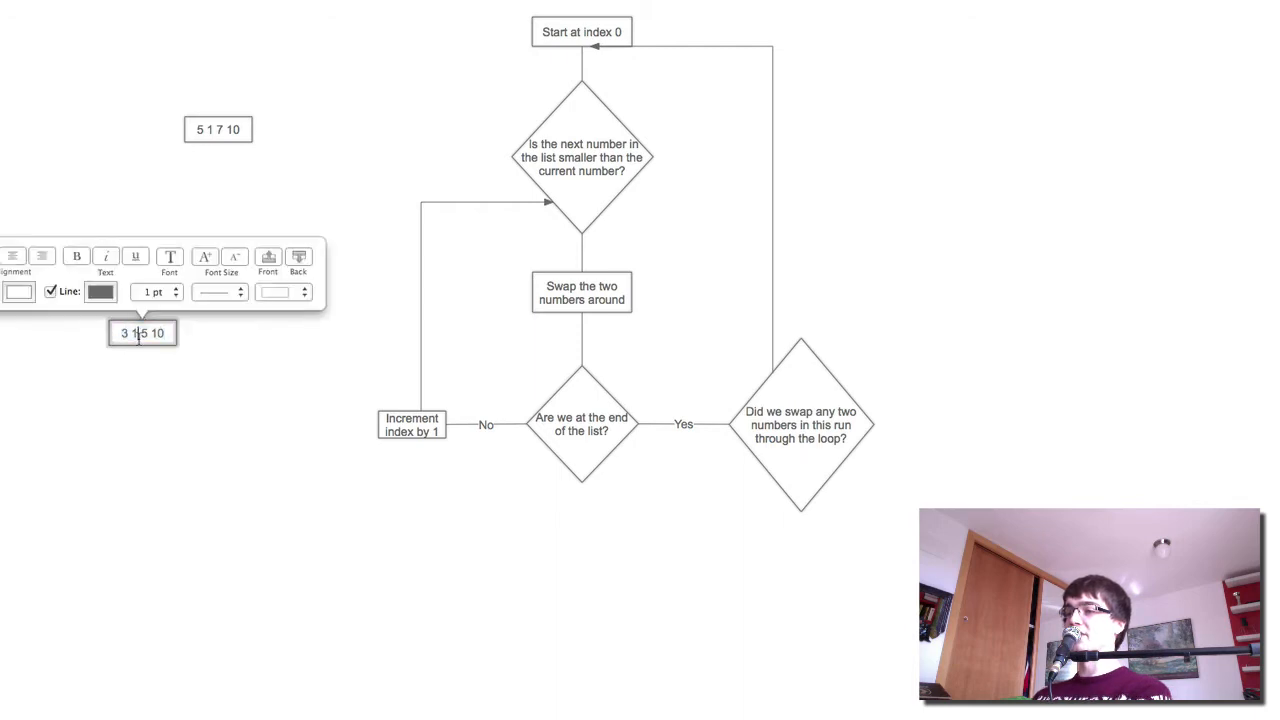
left_click_drag(136, 334, 121, 333)
type("1 3")
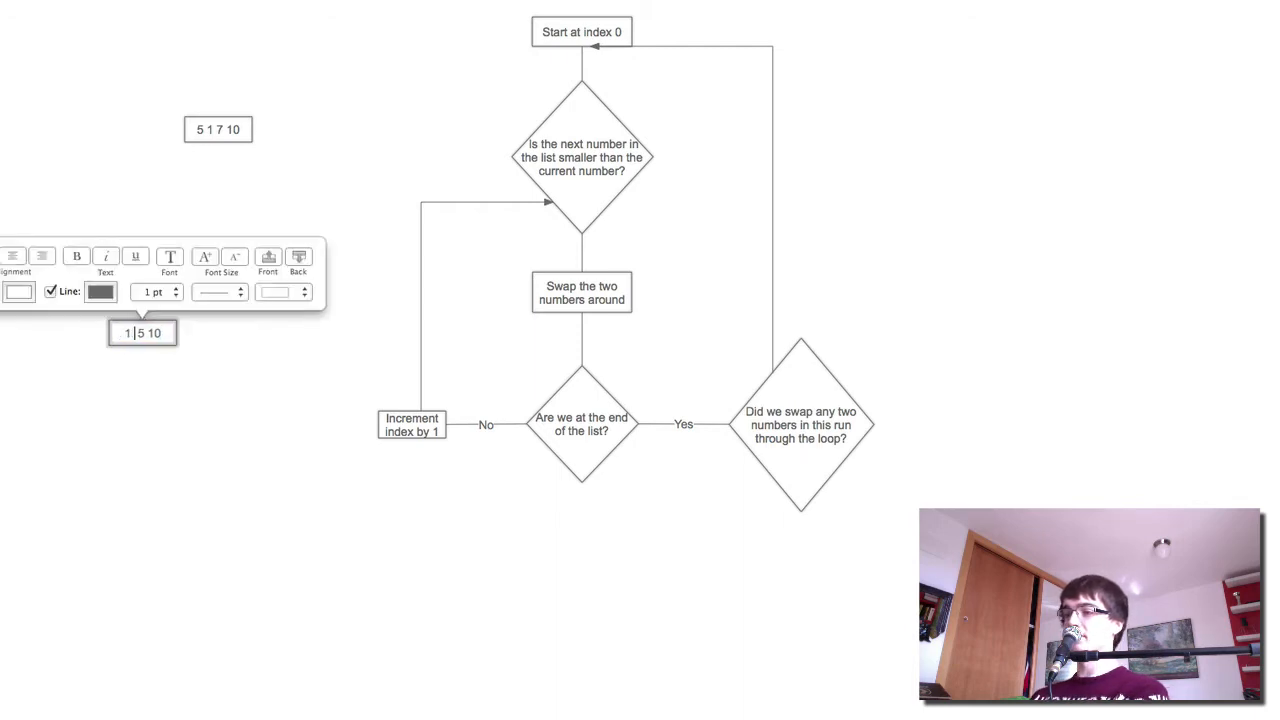
type("3")
left_click(289, 432)
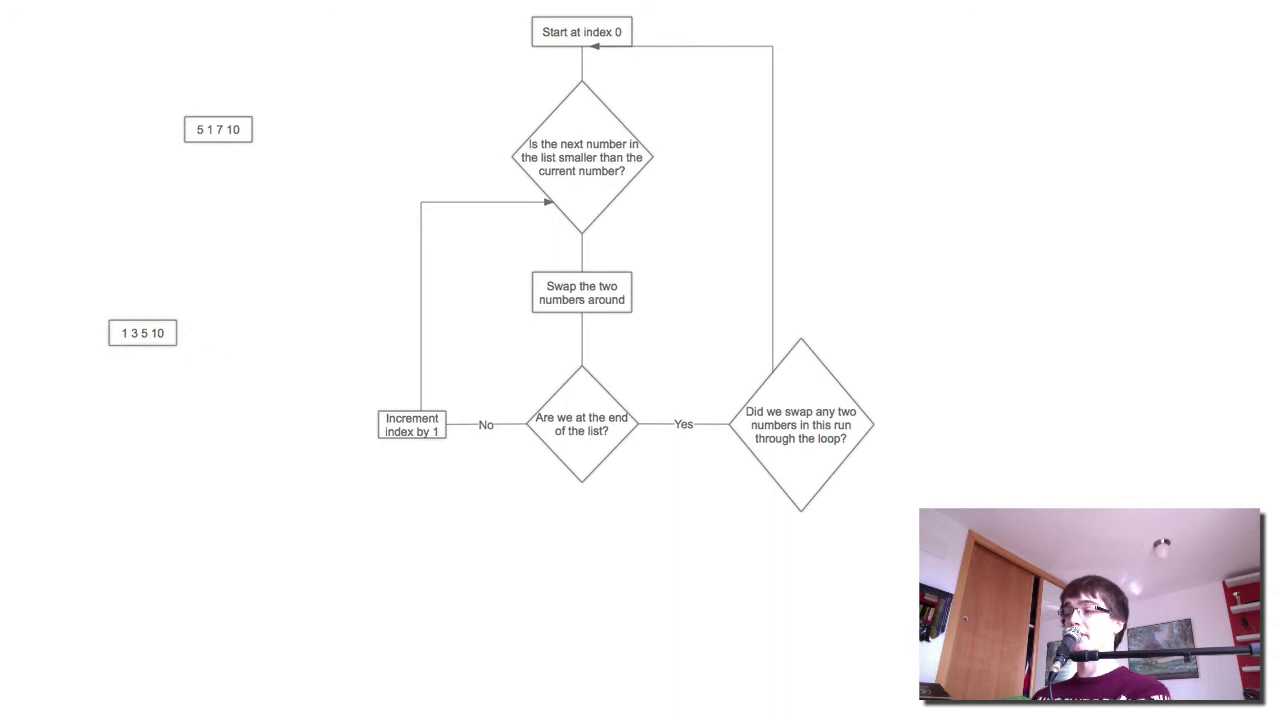
Add a 'The list is sorted!' end box connected below the swap-check diamond
double_click(800, 625)
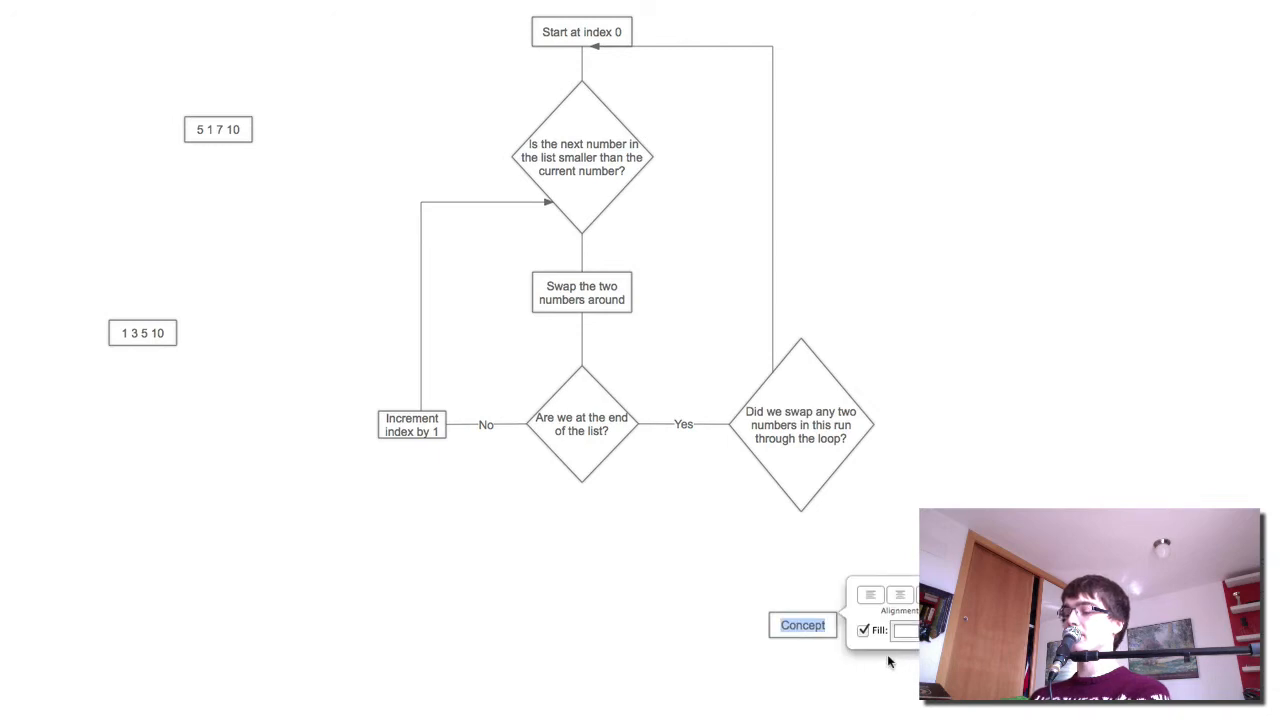
type("The list is sorted!")
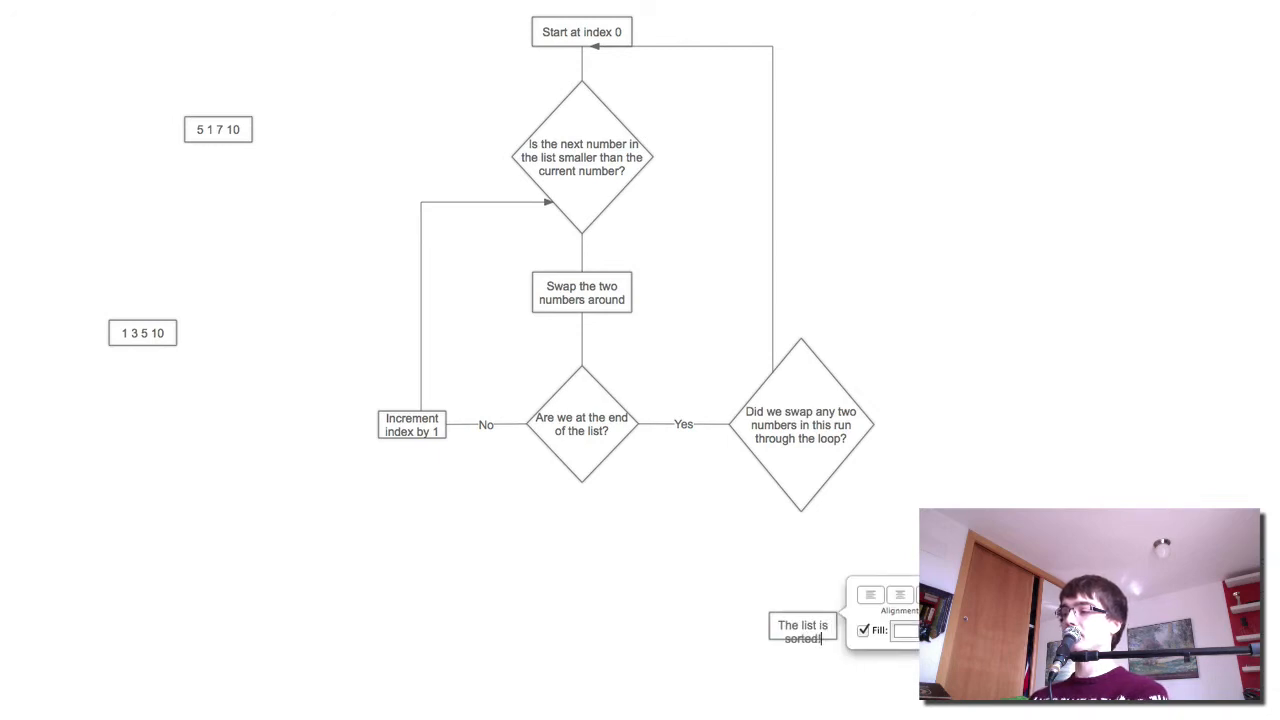
key("Escape")
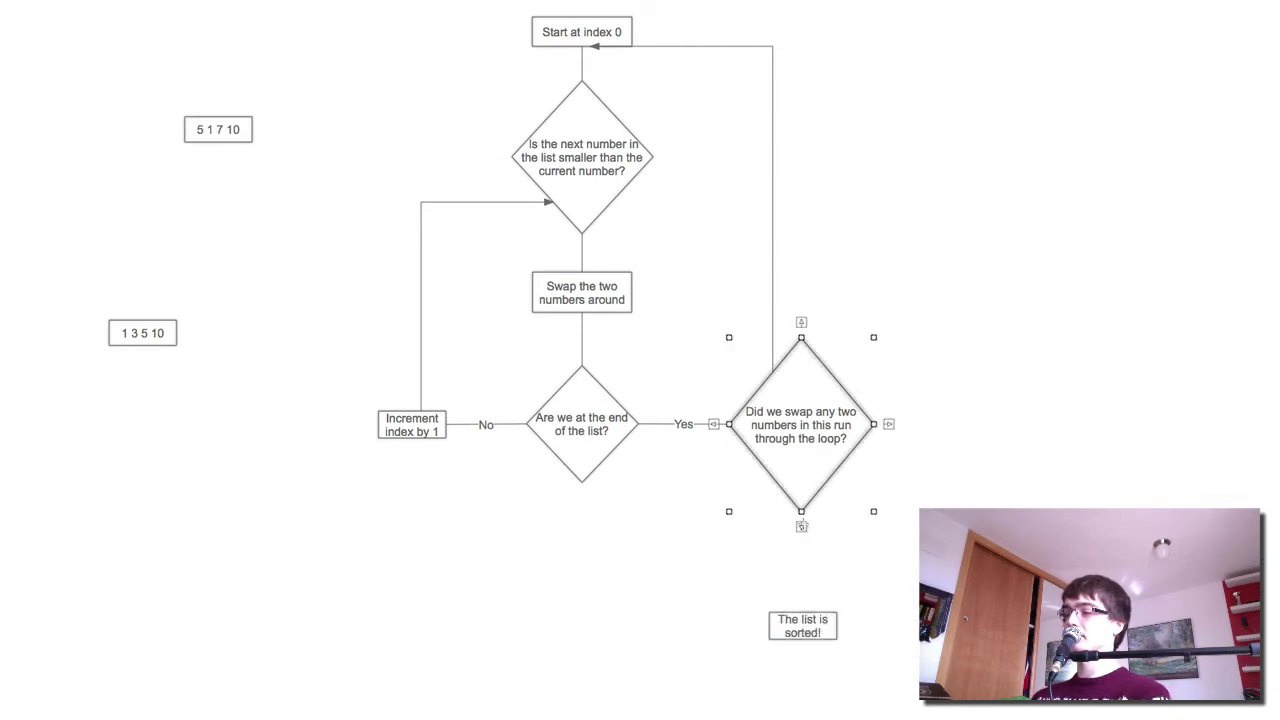
left_click_drag(801, 512, 803, 612)
left_click(803, 625)
left_click(838, 555)
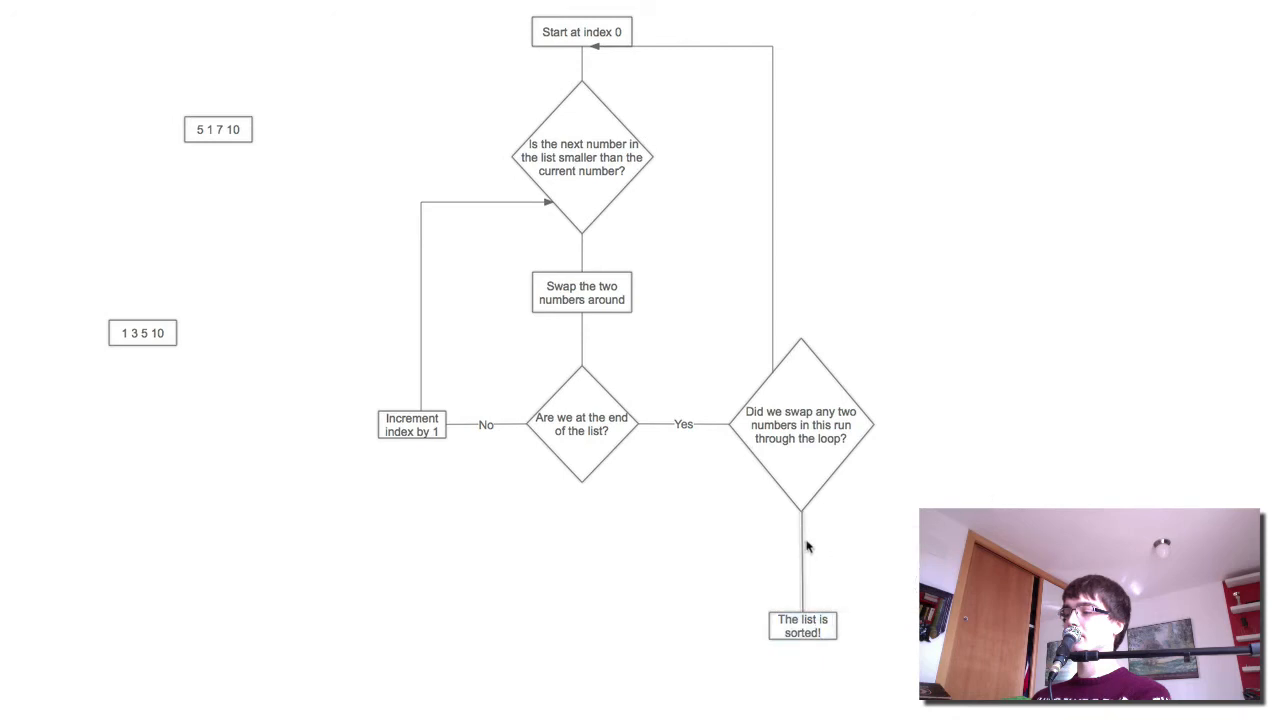
Label the diamond's lower branch 'No' and the return loop 'Yes', and pull the end box closer
double_click(803, 545)
type("No")
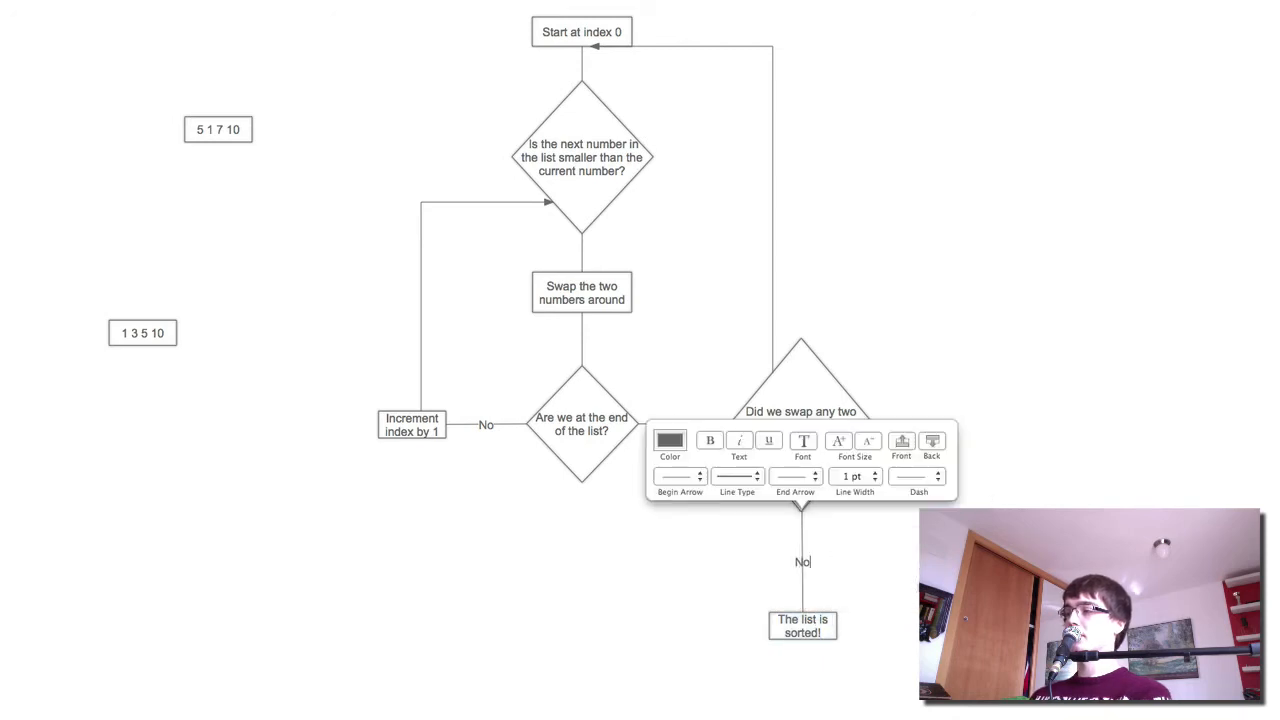
key("Escape")
double_click(729, 43)
type("Ye")
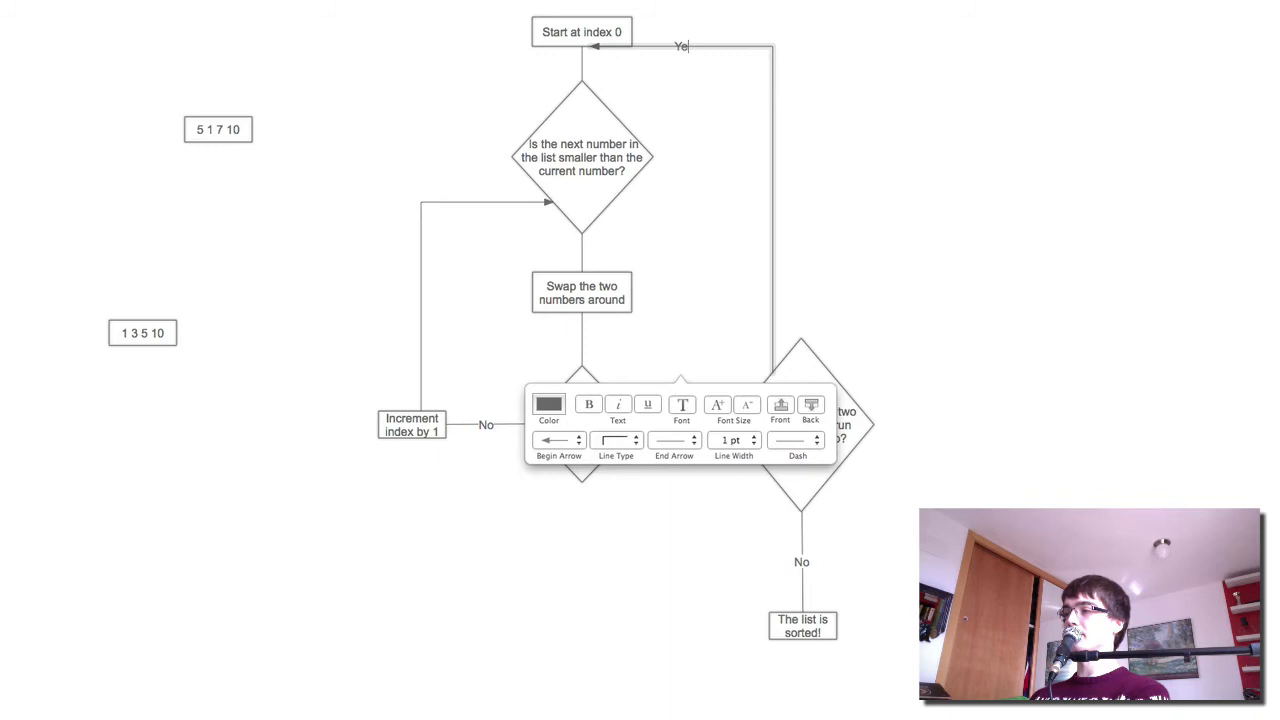
type("s")
key("Escape")
mouse_move(803, 625)
left_mouse_down()
mouse_move(798, 578)
mouse_move(800, 589)
left_mouse_up()
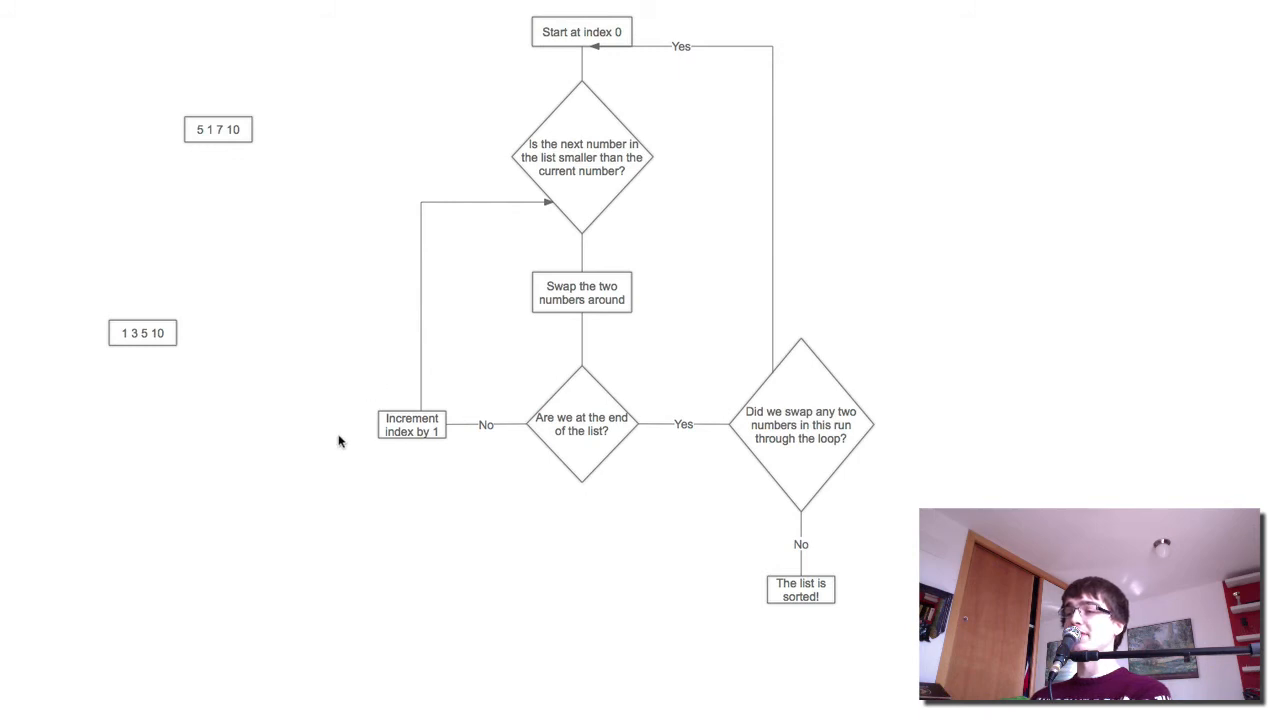
Delete the '5 1 7 10' and '1 3 5 10' number-list boxes
left_click(230, 129)
key("Delete")
left_click(150, 335)
key("Delete")
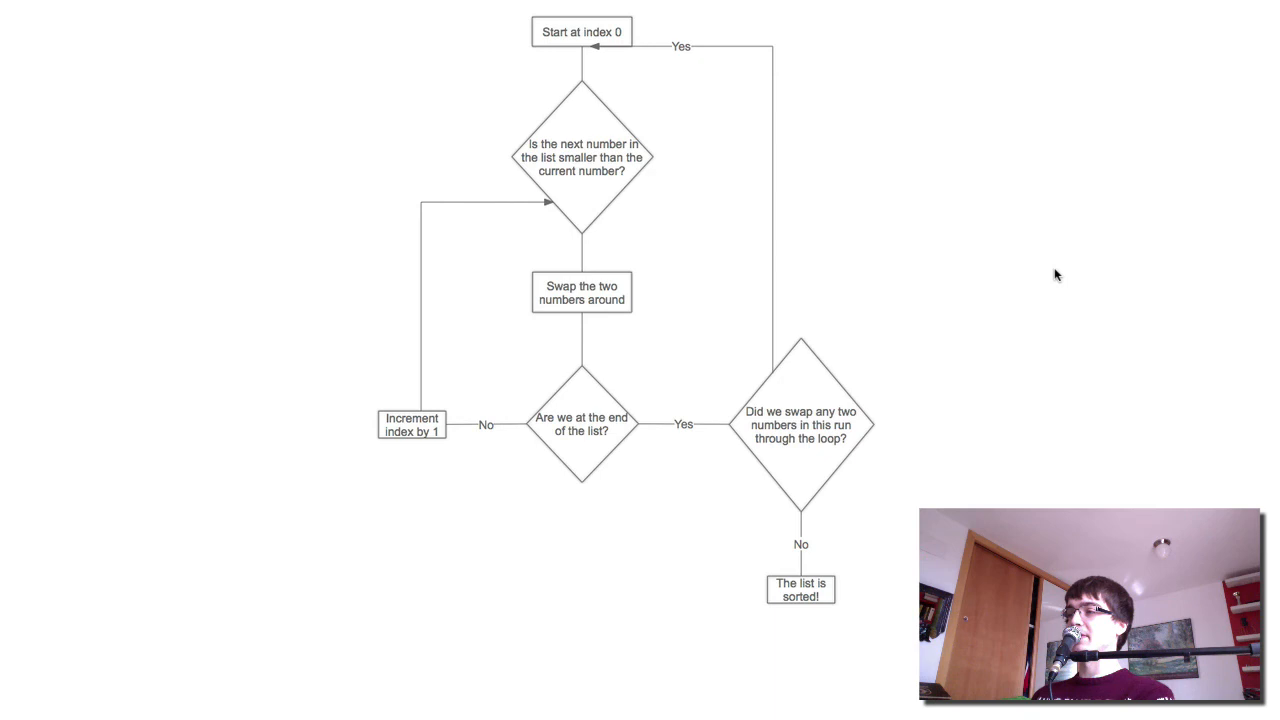
Add a 'Yes' label on the connector from the top diamond to the Swap box
left_click(581, 246)
type("Yes")
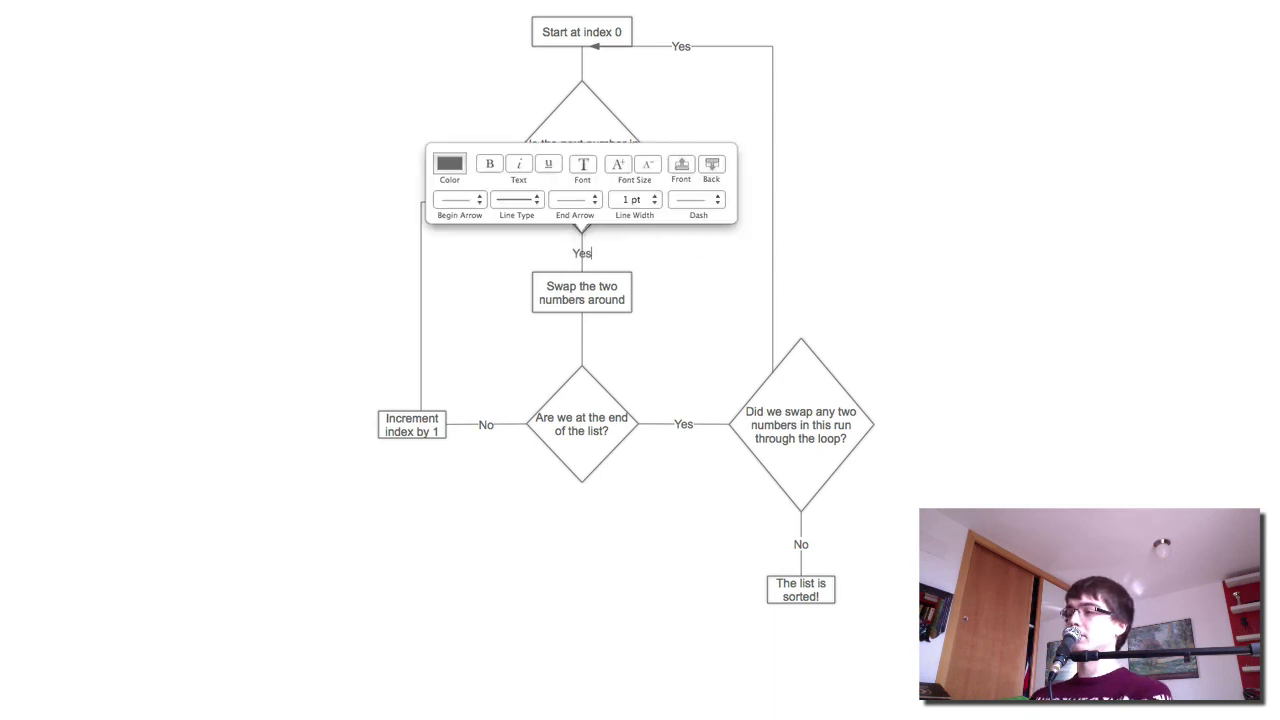
left_click(947, 259)
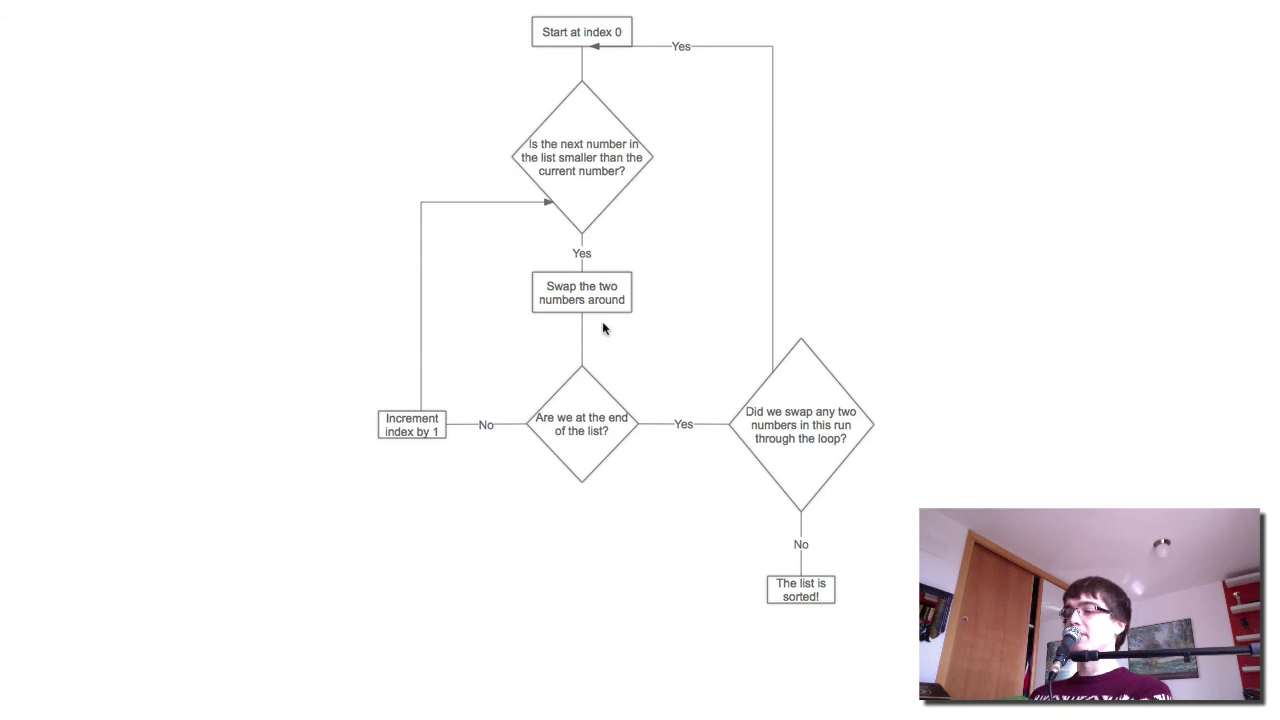